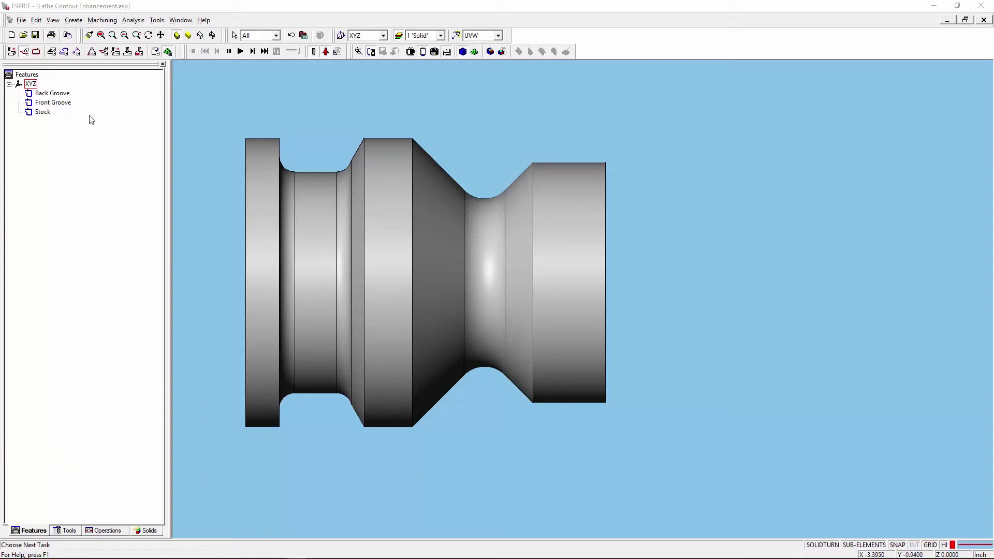
# - Create an OD SolidTurn Contouring operation on the Front Groove feature with Horizontal start and end positioning types
pyautogui.click(46, 103)
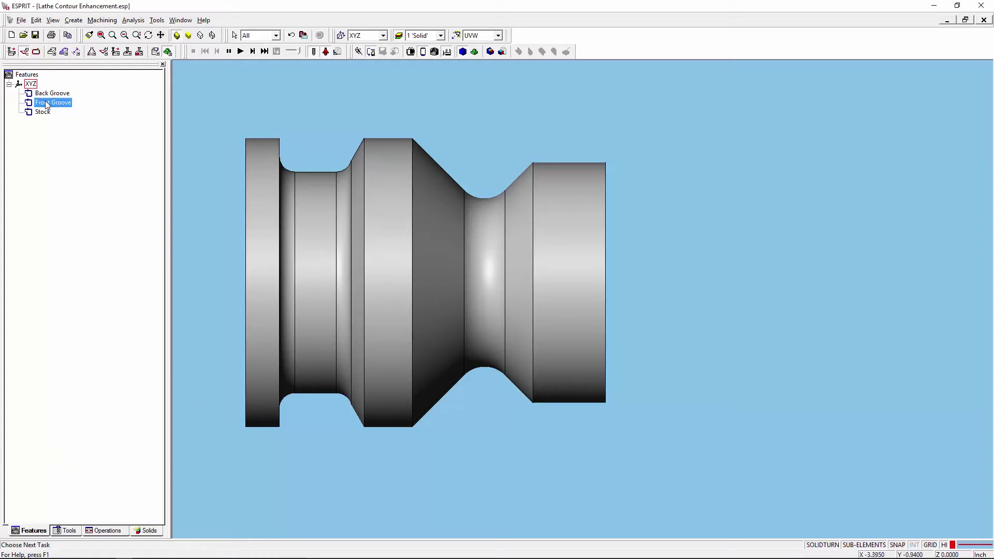
pyautogui.click(104, 51)
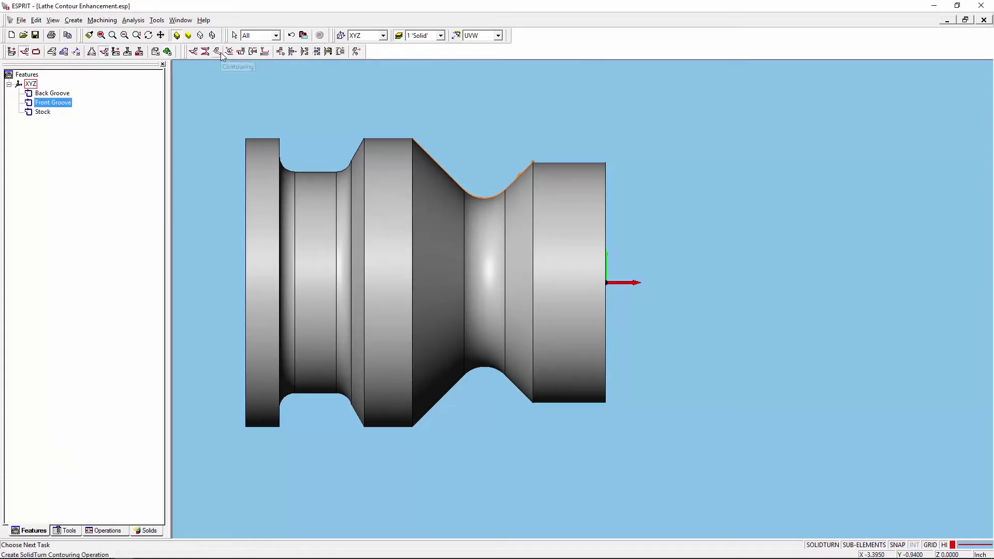
pyautogui.click(220, 52)
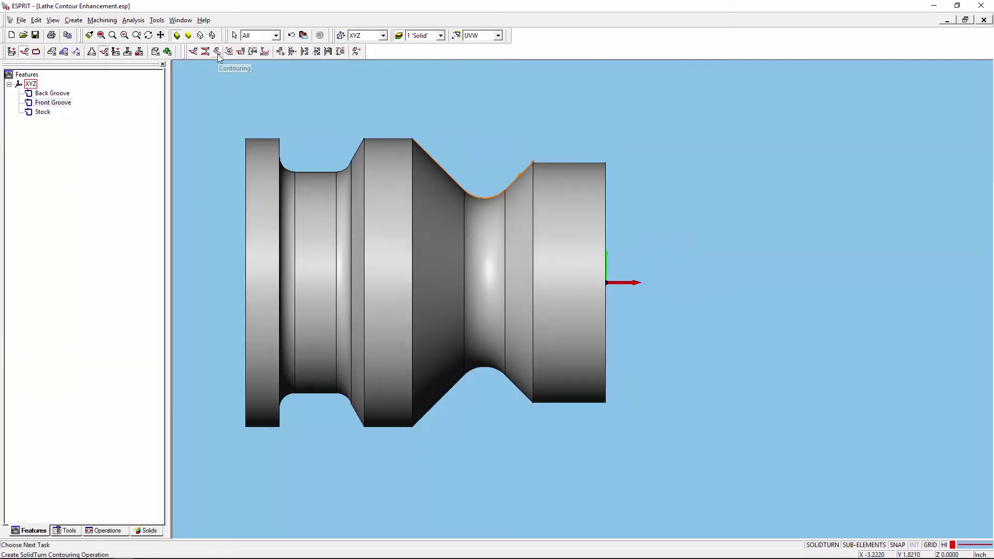
pyautogui.click(220, 53)
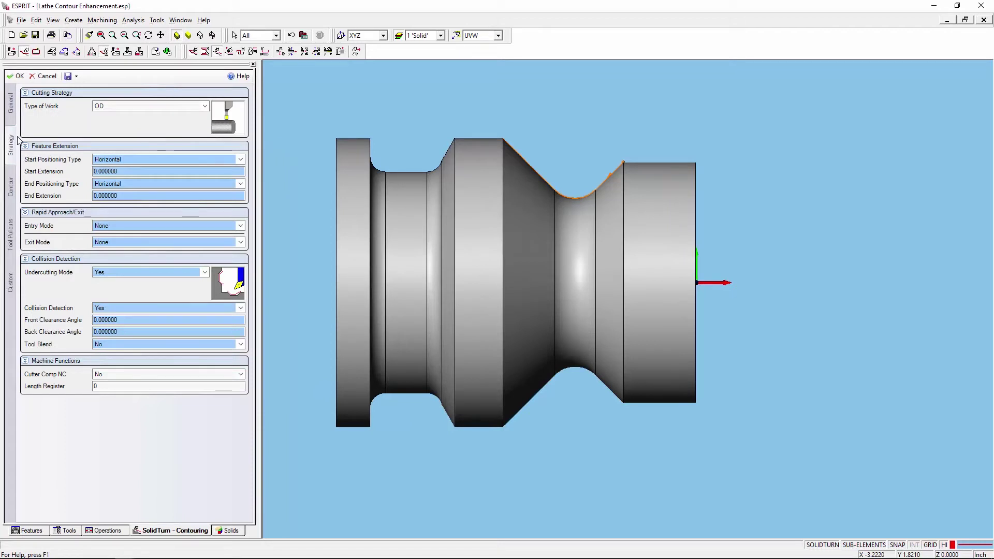
pyautogui.moveTo(120, 162)
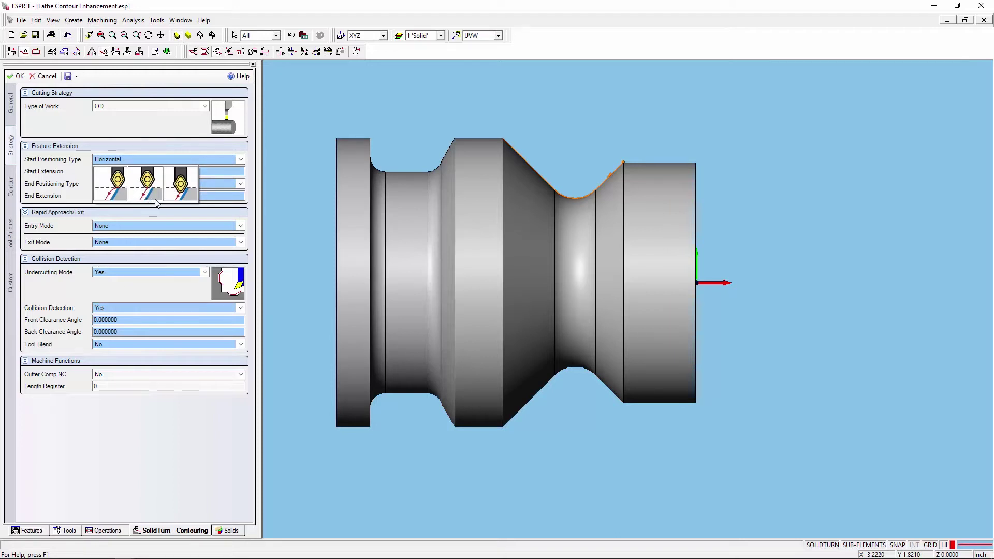
pyautogui.click(16, 77)
pyautogui.click(77, 113)
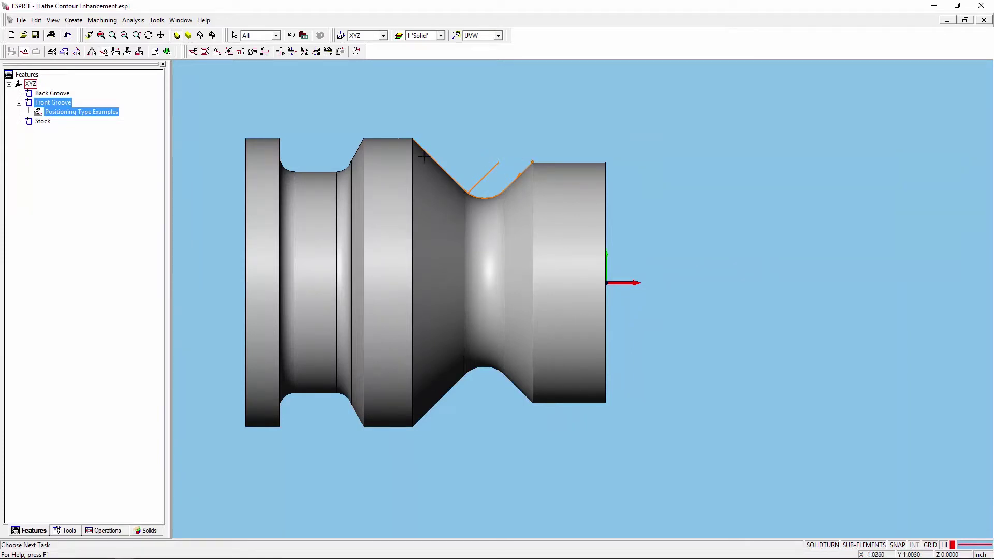
# - Single-step the simulation of the Front Groove contouring with Horizontal positioning, examining the tool's start position, and stop it
pyautogui.click(251, 52)
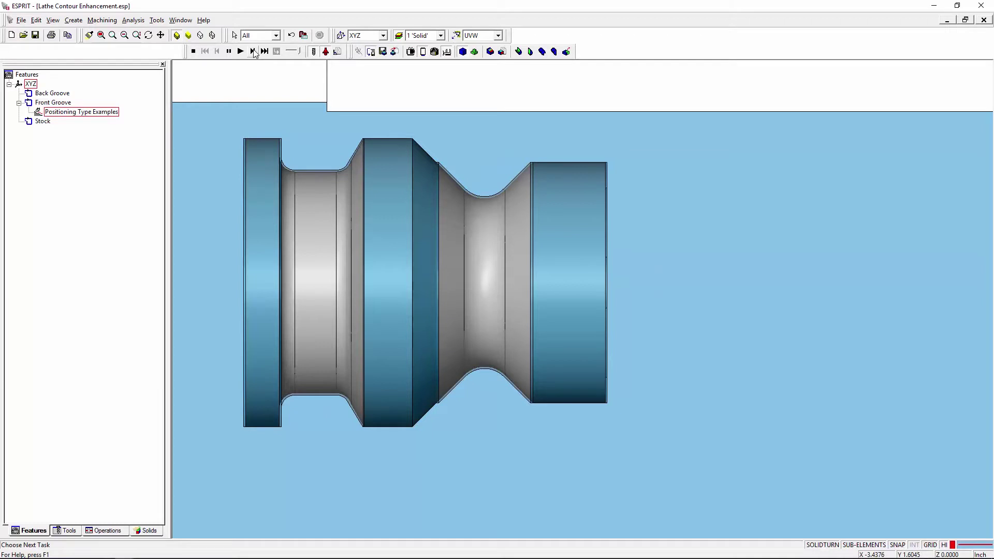
pyautogui.click(253, 51)
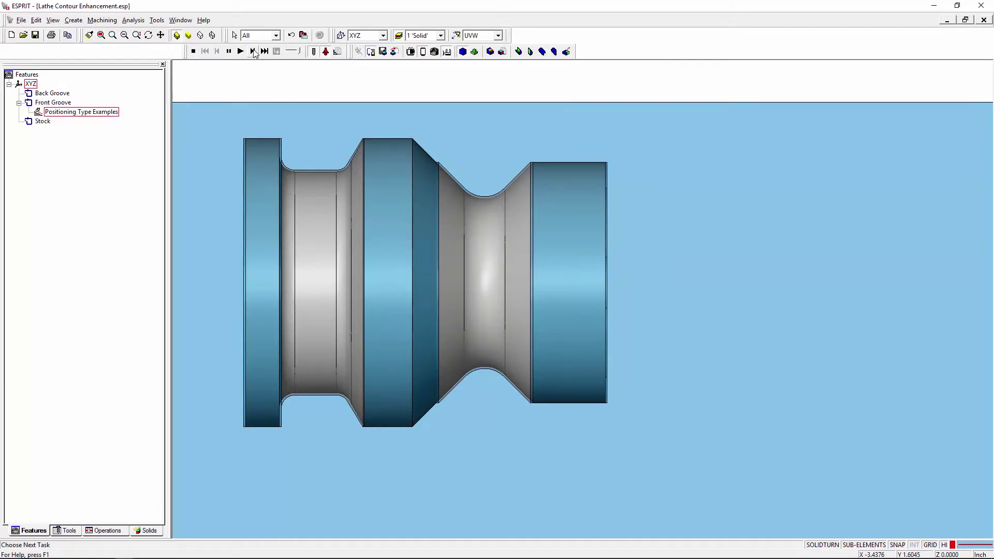
pyautogui.scroll(5, 501, 190)
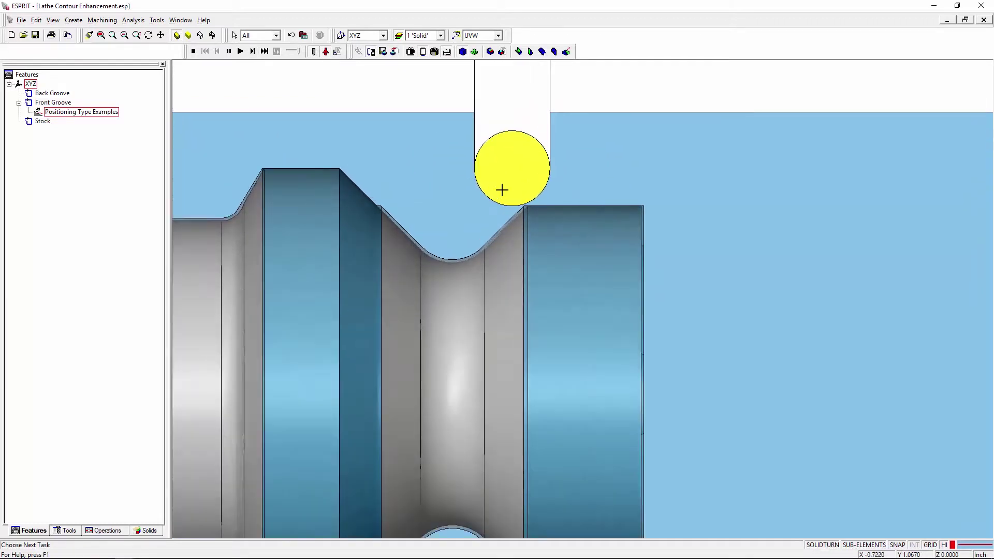
pyautogui.click(255, 53)
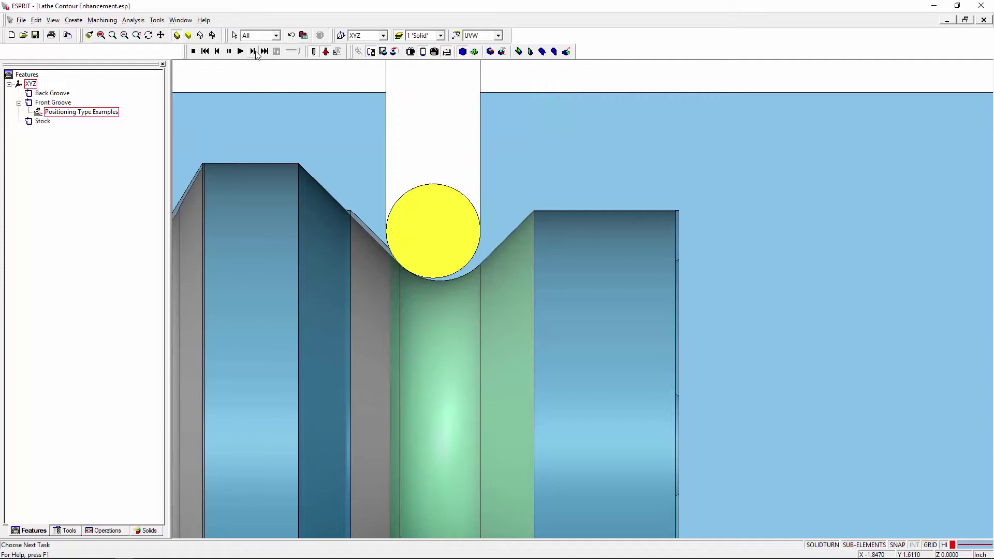
pyautogui.click(195, 52)
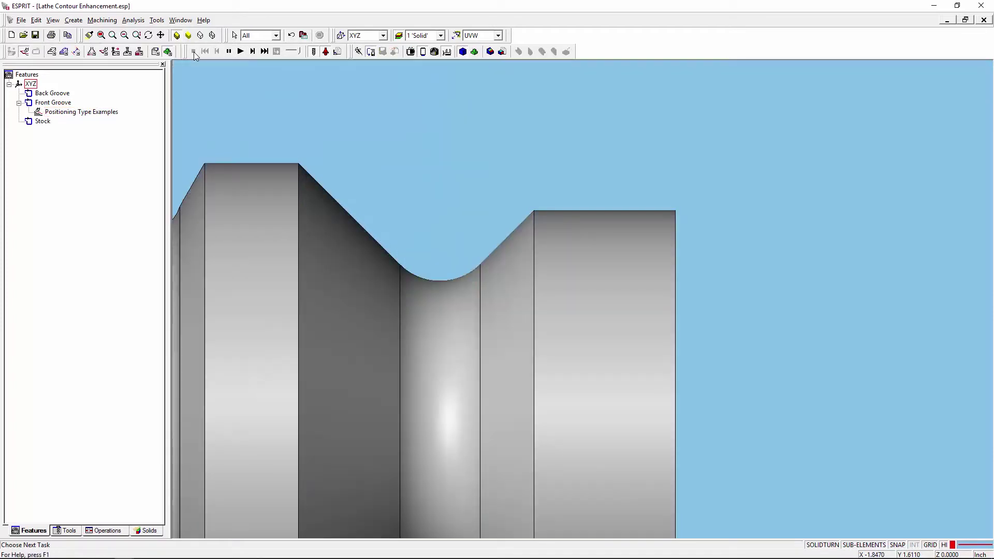
# - Set both the start and end positioning types of the Front Groove contouring operation to Normal
pyautogui.click(73, 113)
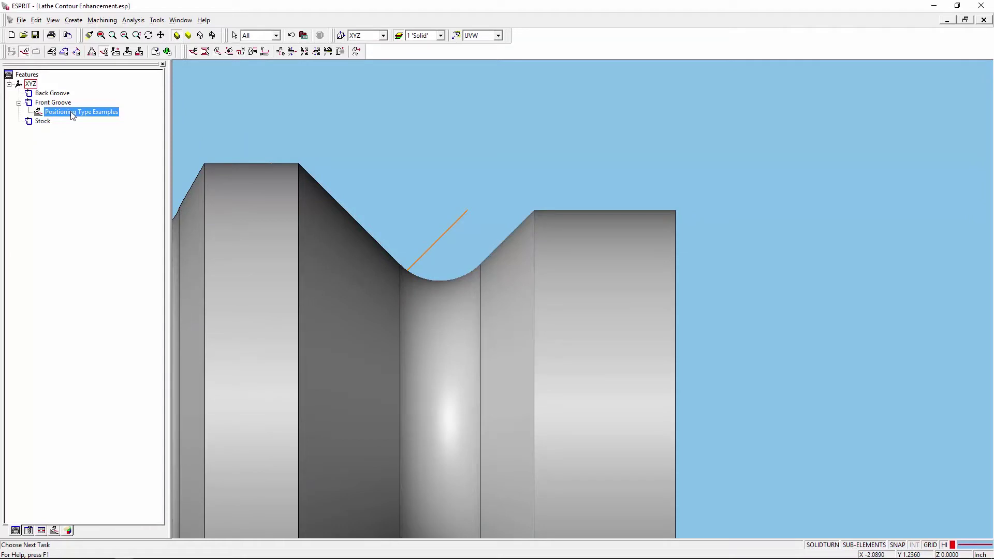
pyautogui.doubleClick(82, 112)
pyautogui.click(170, 158)
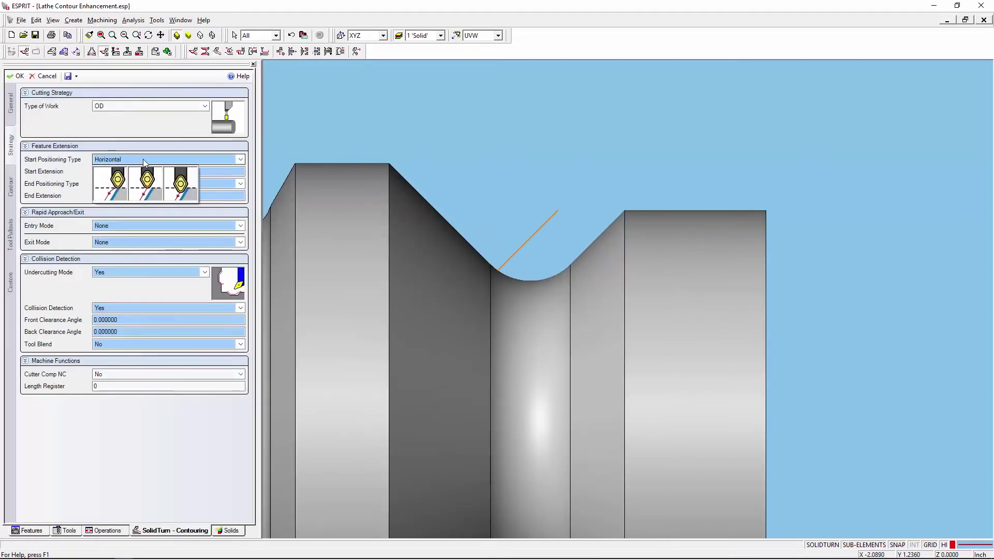
pyautogui.click(185, 192)
pyautogui.click(172, 185)
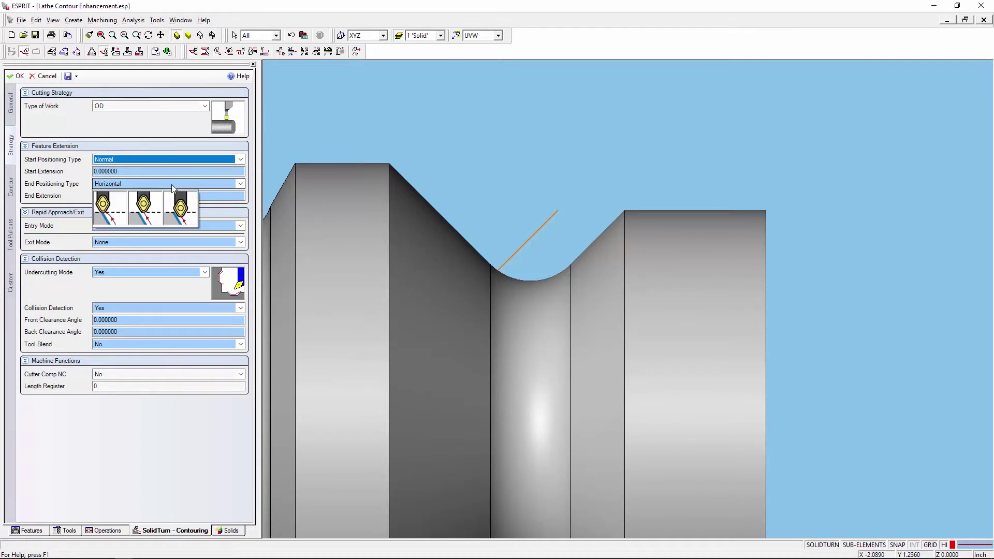
pyautogui.click(180, 210)
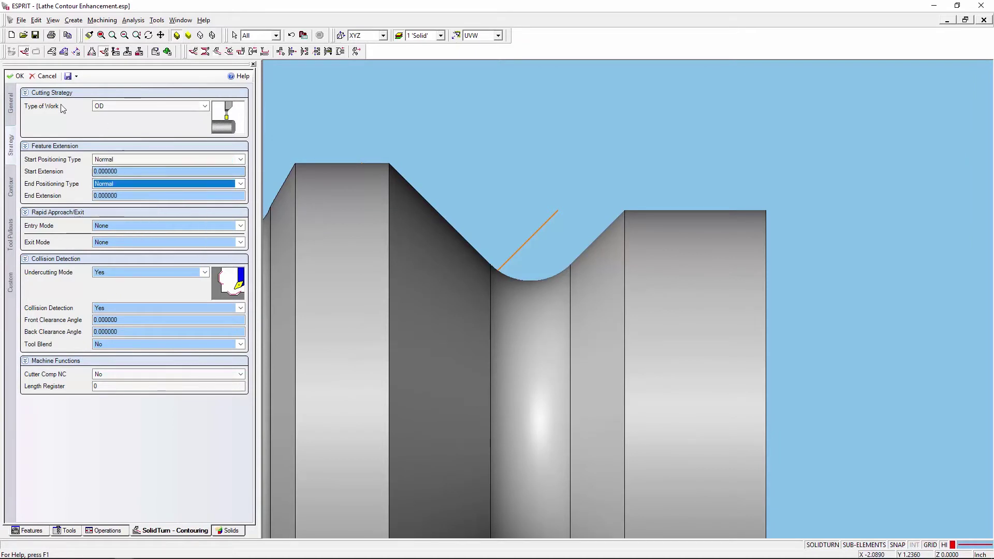
pyautogui.click(16, 77)
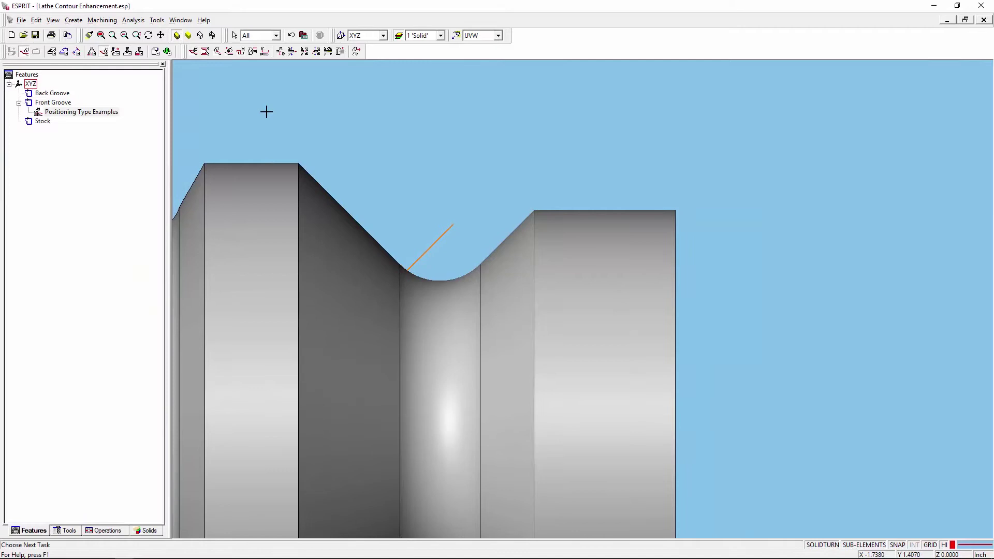
# - Single-step through the simulation of the Front Groove contouring with Normal positioning, examining the tool at both groove ends, and stop it
pyautogui.keyDown('ctrl'); pyautogui.click(56, 105); pyautogui.keyUp('ctrl')
pyautogui.click(167, 51)
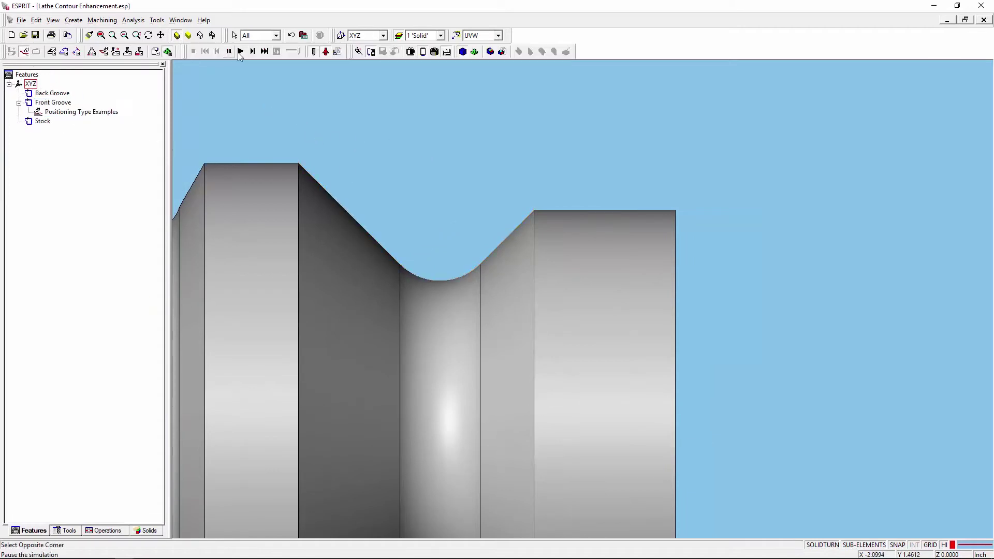
pyautogui.click(235, 68)
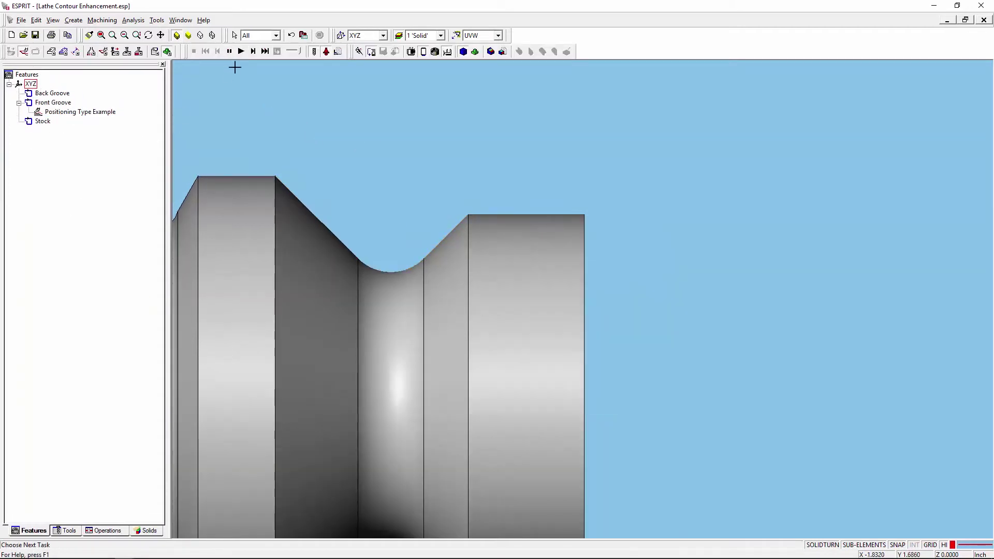
pyautogui.click(254, 52)
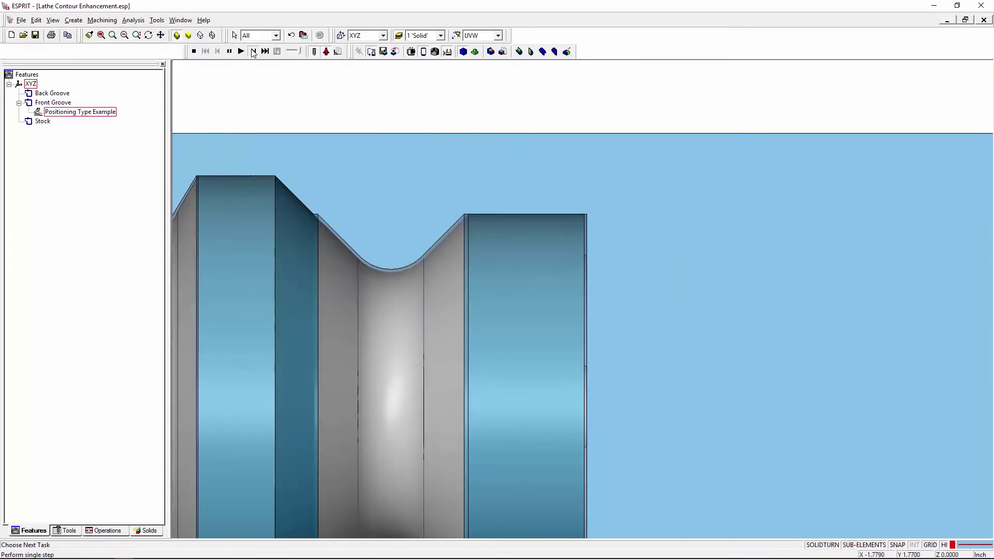
pyautogui.click(254, 52)
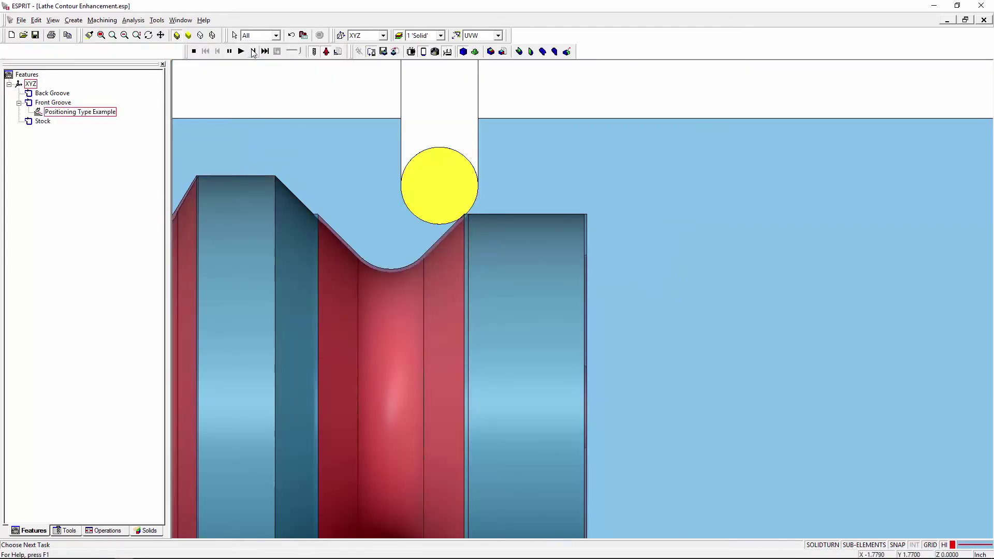
pyautogui.click(254, 52)
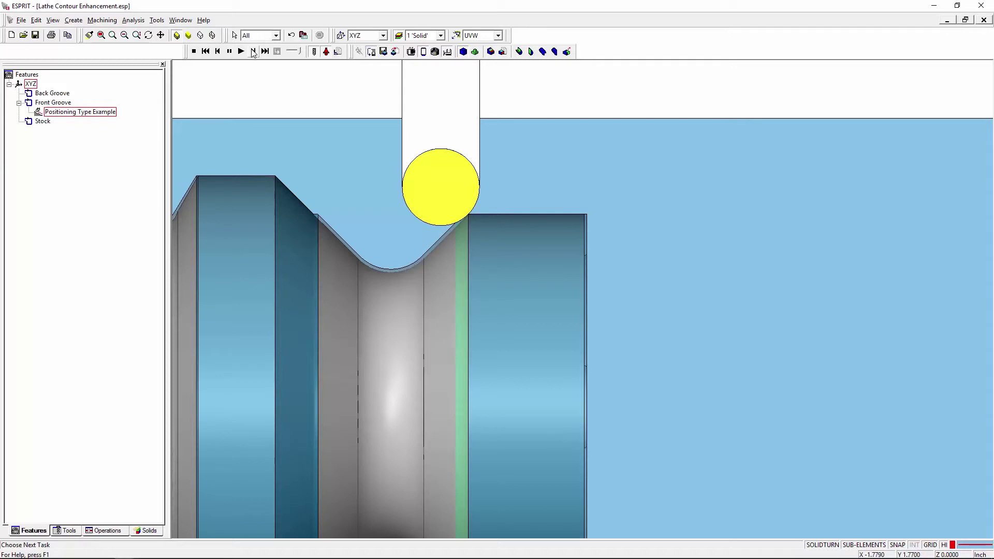
pyautogui.click(253, 52)
pyautogui.click(254, 52)
pyautogui.click(254, 52)
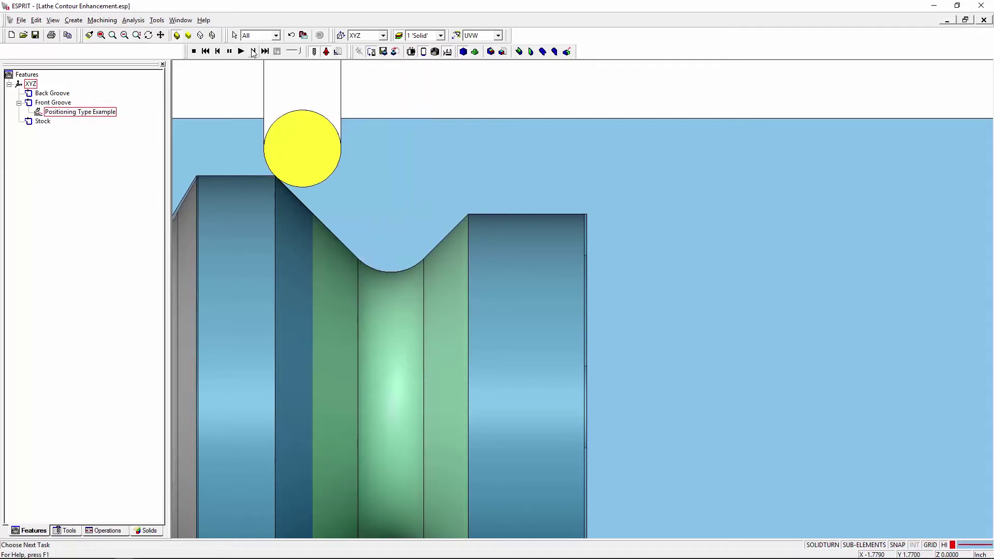
pyautogui.click(254, 52)
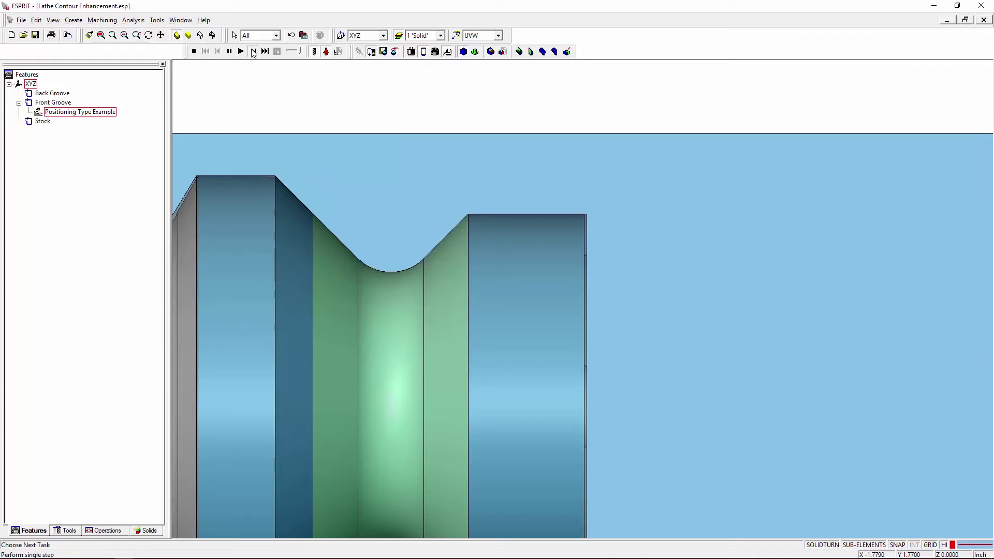
pyautogui.click(194, 51)
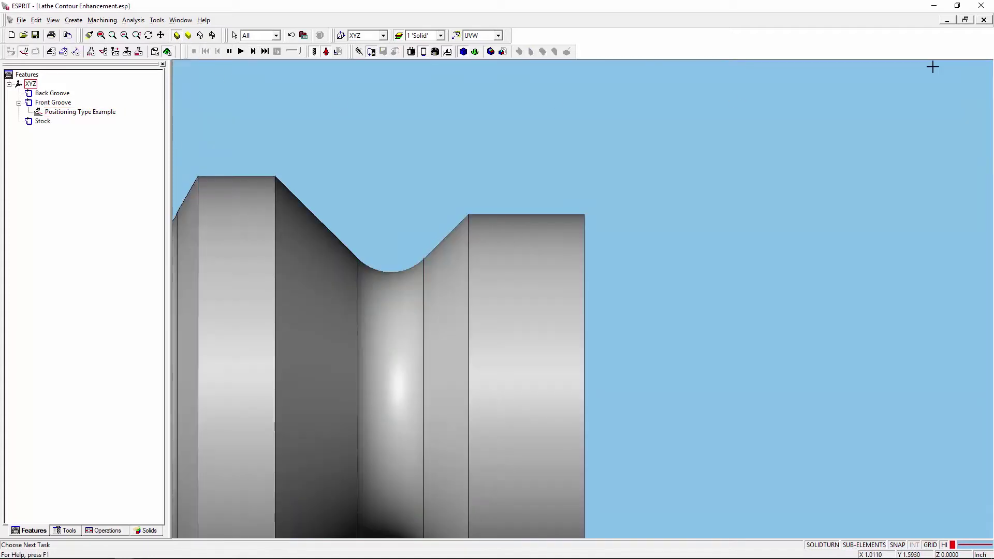
# - Change the start and end positioning types of the Front Groove contouring operation to Blend
pyautogui.click(101, 113)
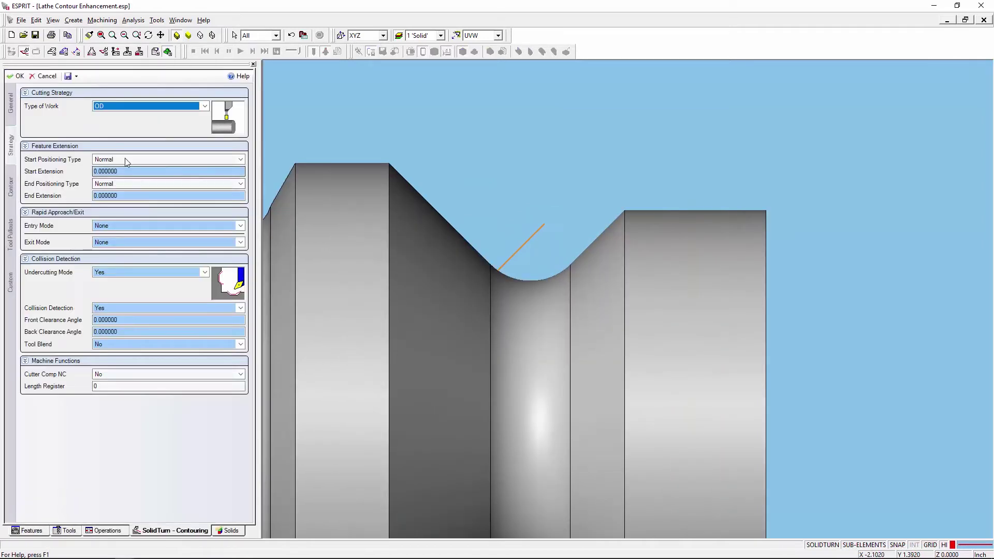
pyautogui.click(126, 160)
pyautogui.click(111, 185)
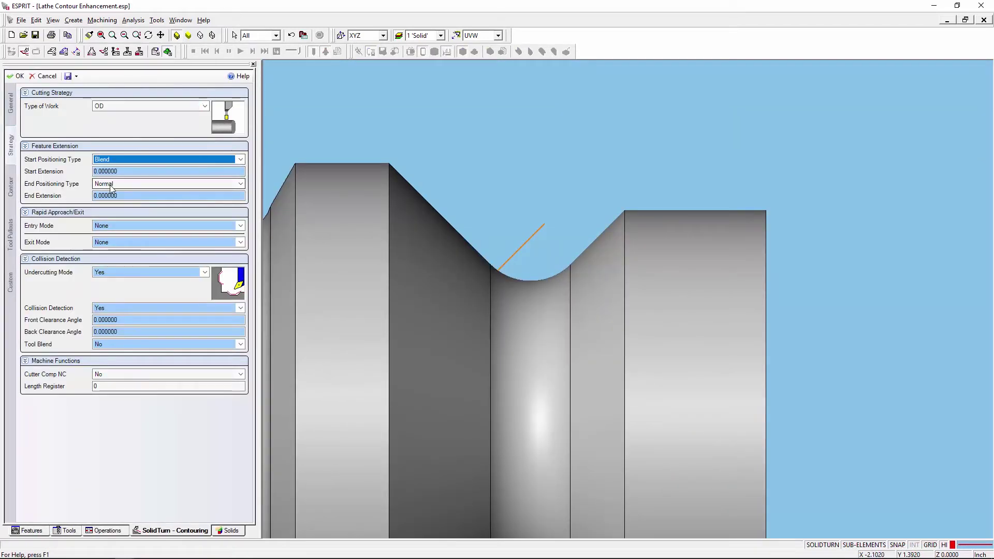
pyautogui.click(113, 184)
pyautogui.click(116, 218)
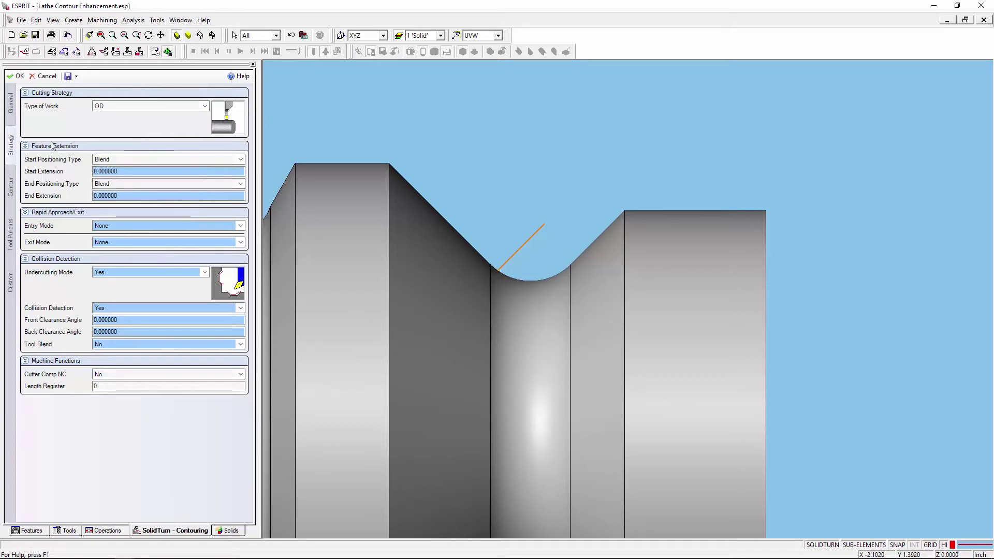
pyautogui.click(17, 77)
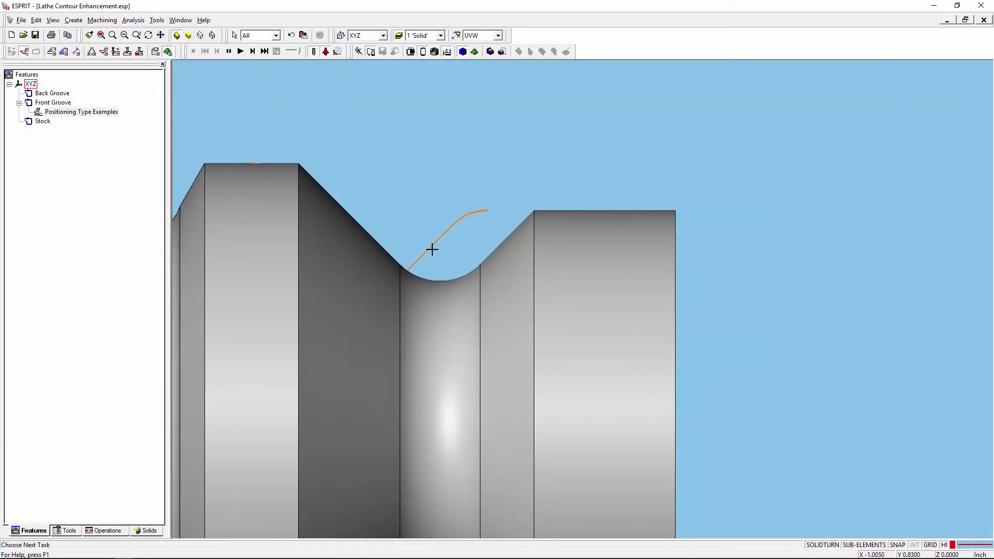
# - Simulate the Front Groove contouring with Blend positioning, inspect the machined corner at the groove's front edge up close, and stop the simulation
pyautogui.click(192, 85)
pyautogui.click(218, 73)
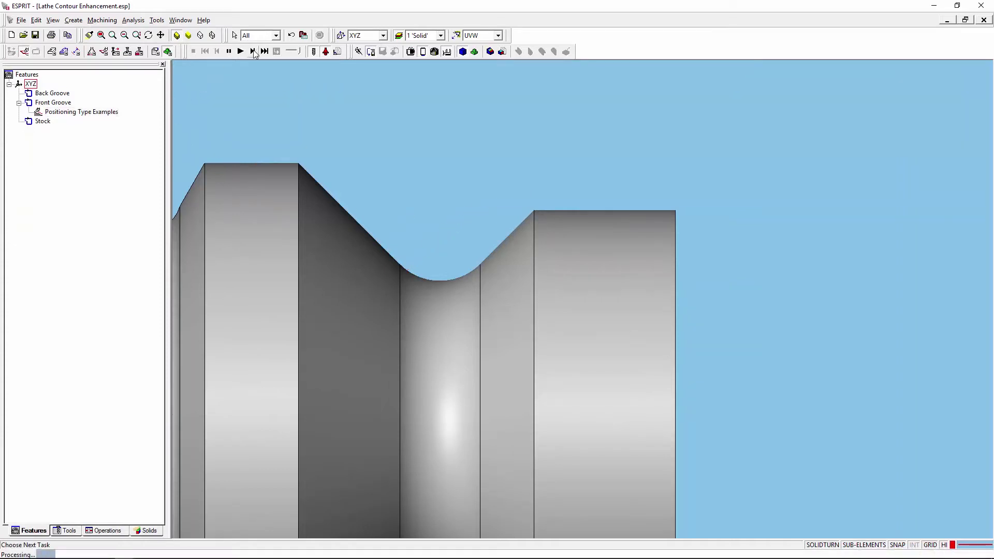
pyautogui.click(252, 51)
pyautogui.click(253, 51)
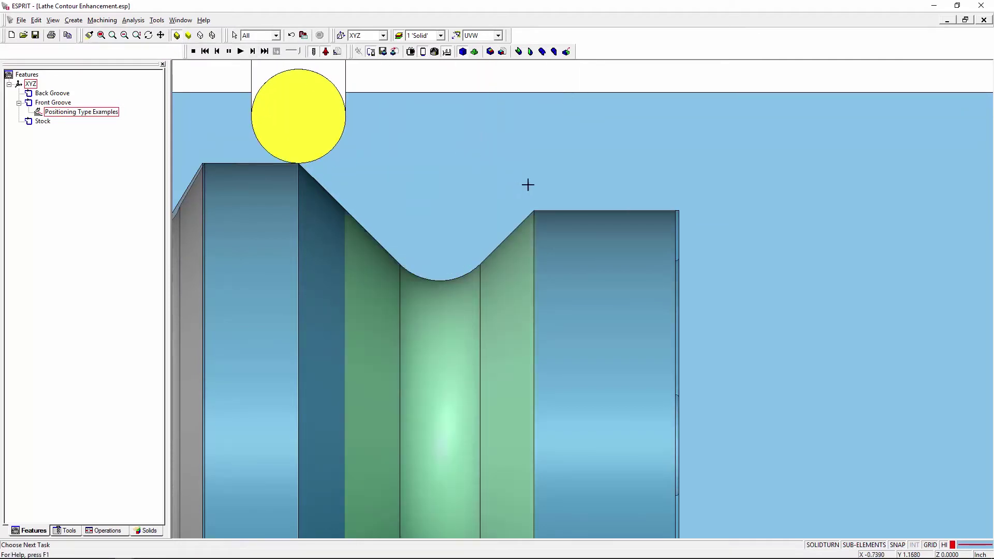
pyautogui.scroll(6, 529, 184)
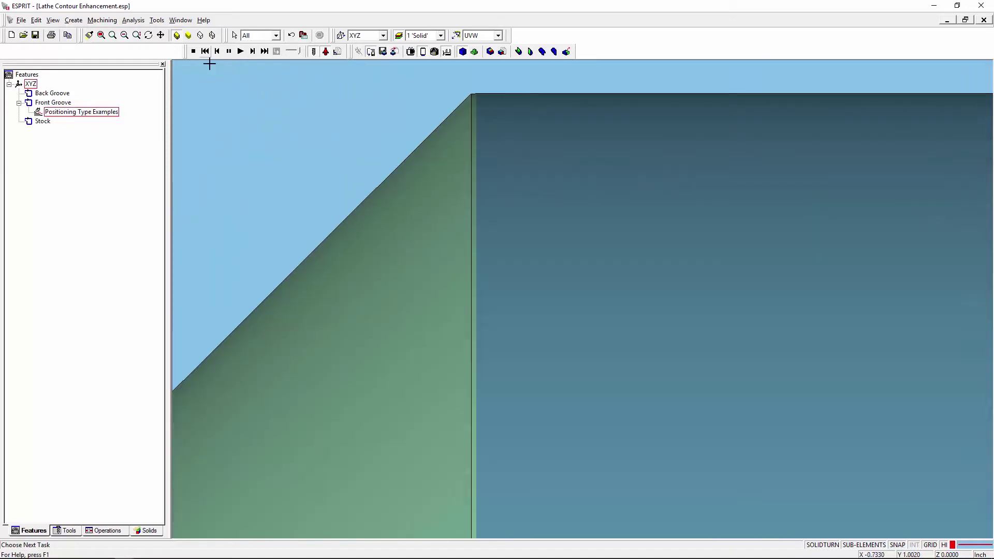
pyautogui.click(194, 51)
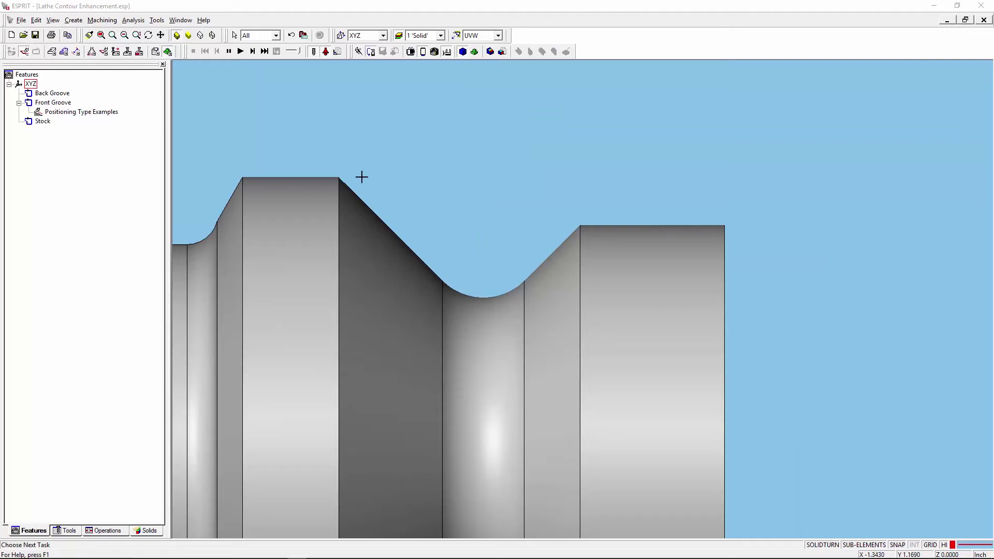
# - Set the start extension of the Front Groove contouring operation to .125 and apply the change
pyautogui.click(80, 112)
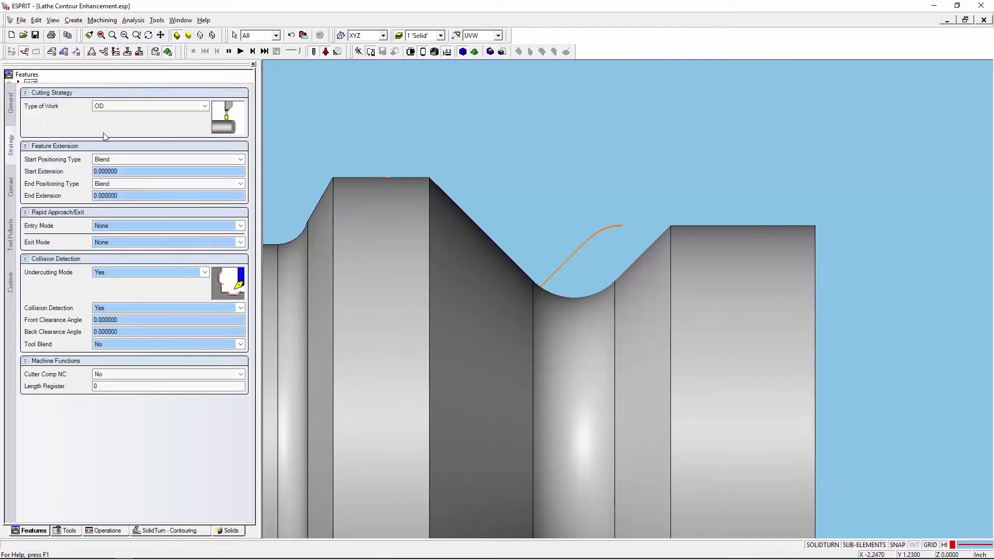
pyautogui.click(142, 168)
pyautogui.write('.125')
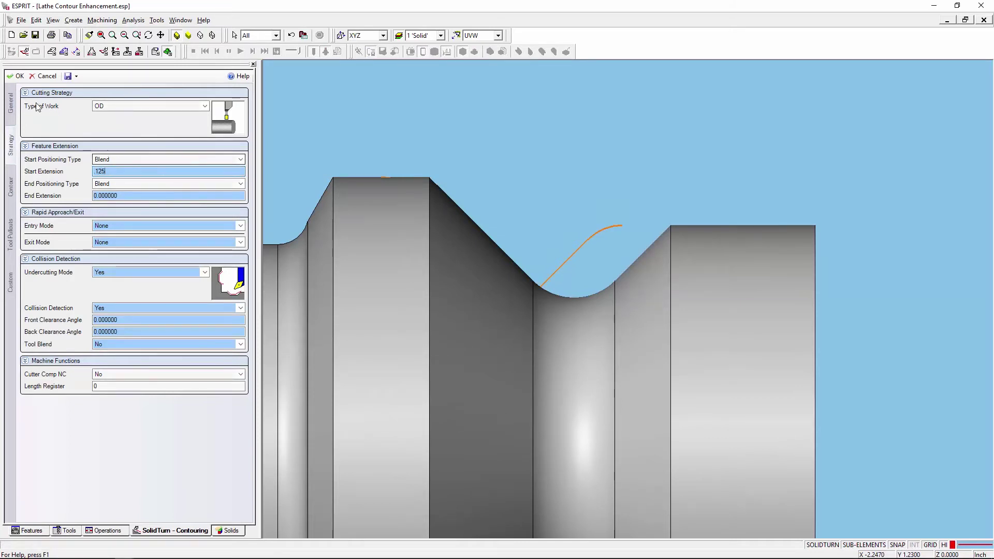
pyautogui.press('Return')
pyautogui.click(17, 77)
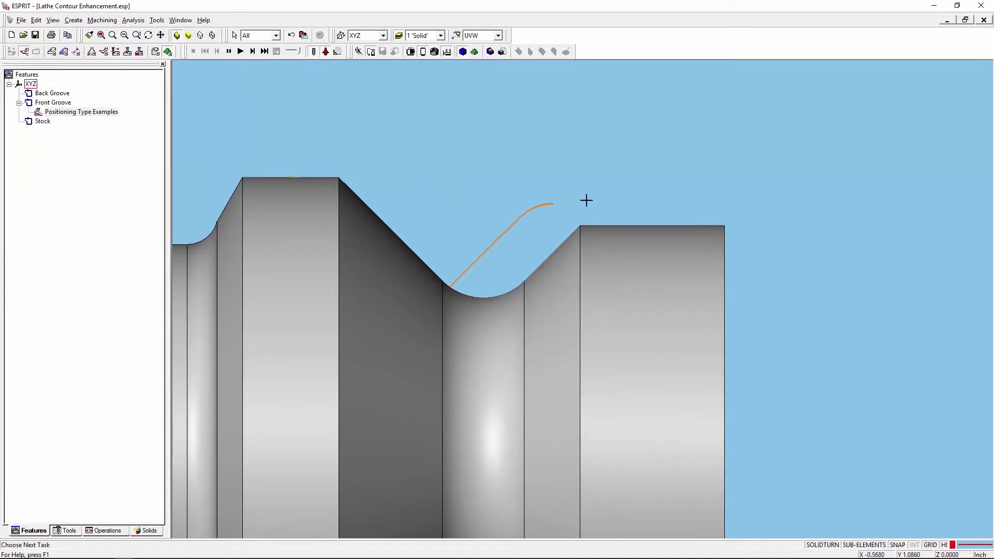
# - Single-step the simulation of the extended Front Groove contouring, inspect the machined corner at the groove's front edge up close, and stop it
pyautogui.click(243, 134)
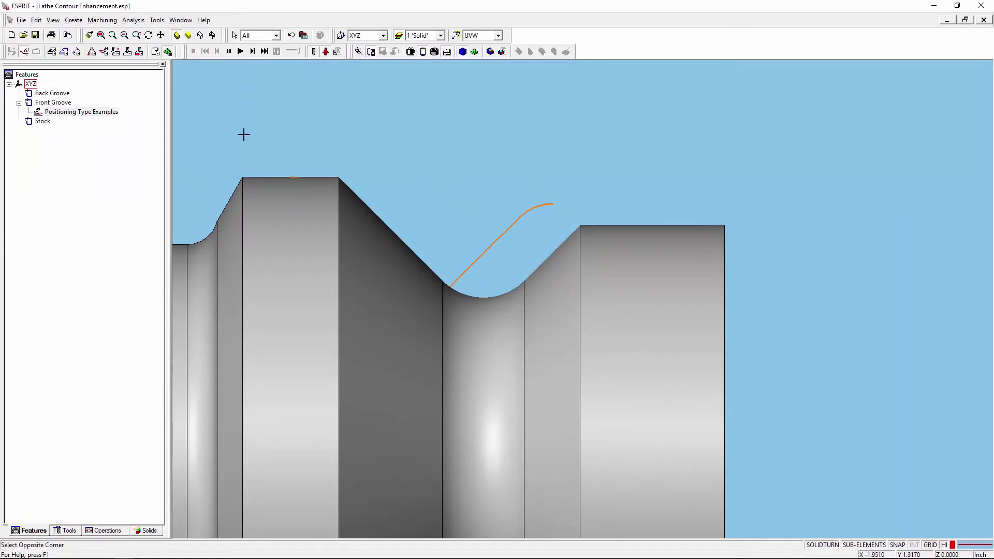
pyautogui.click(252, 51)
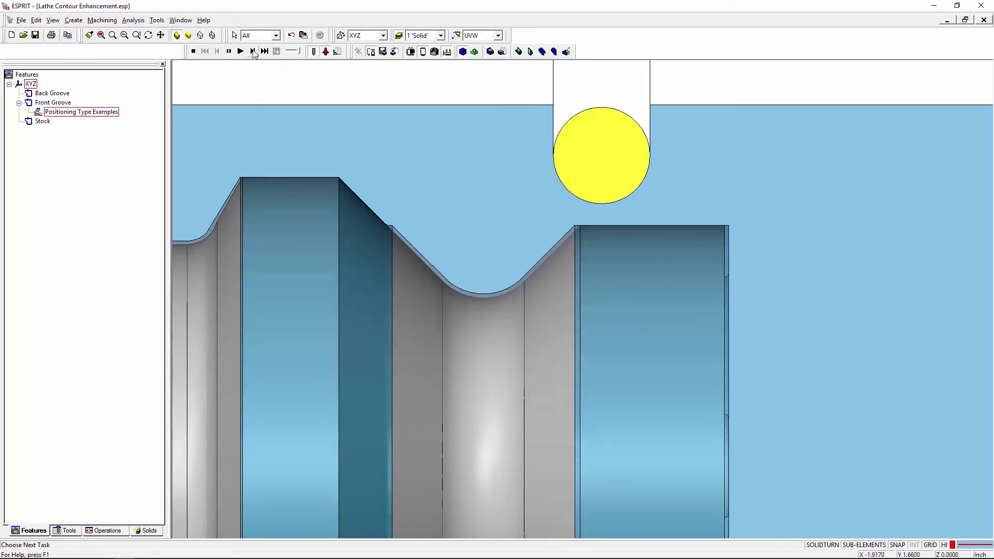
pyautogui.click(253, 52)
pyautogui.click(253, 51)
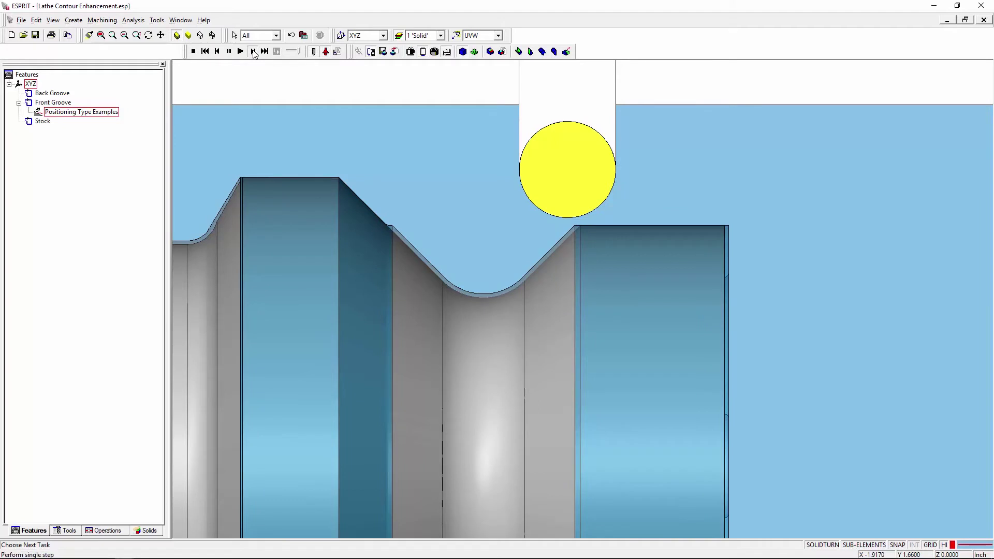
pyautogui.scroll(6, 569, 226)
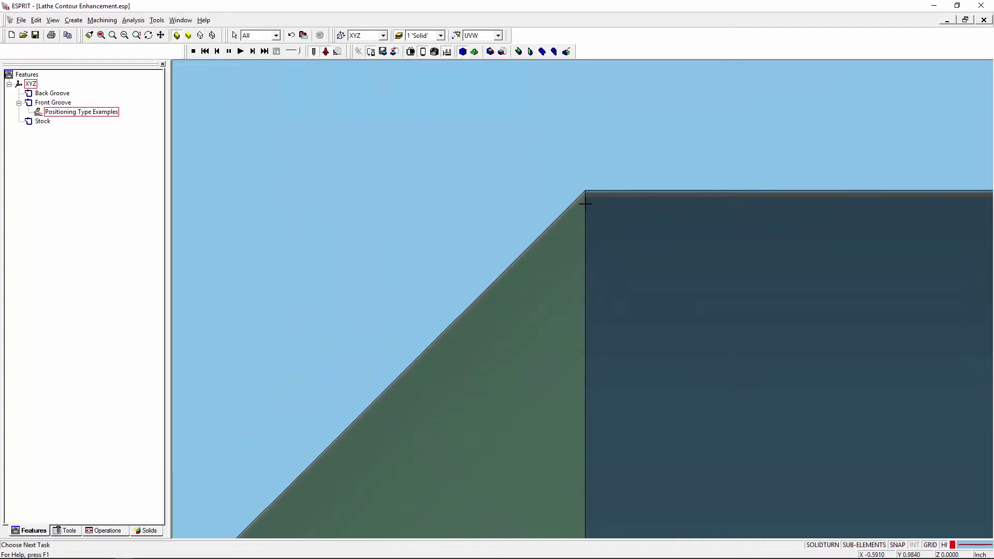
pyautogui.scroll(-6, 573, 207)
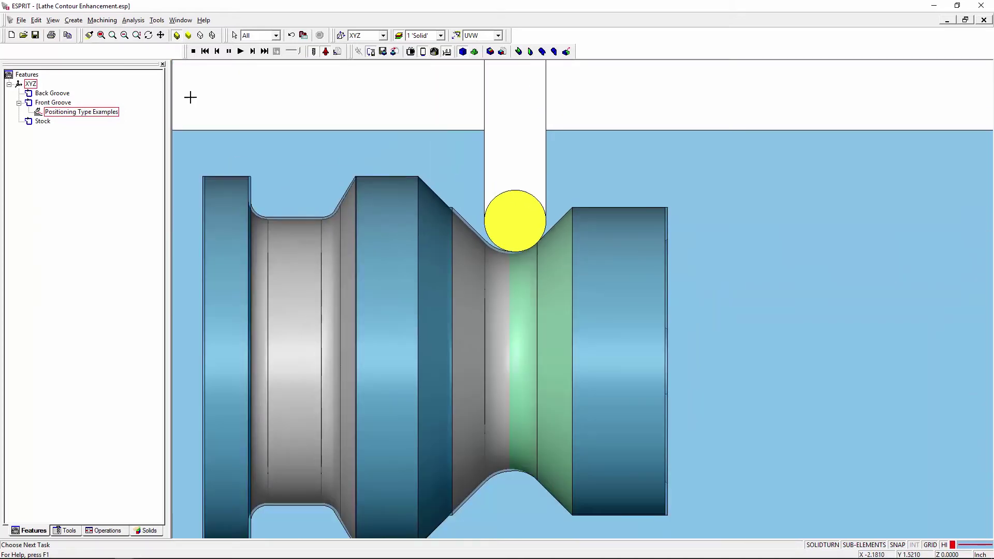
pyautogui.click(193, 51)
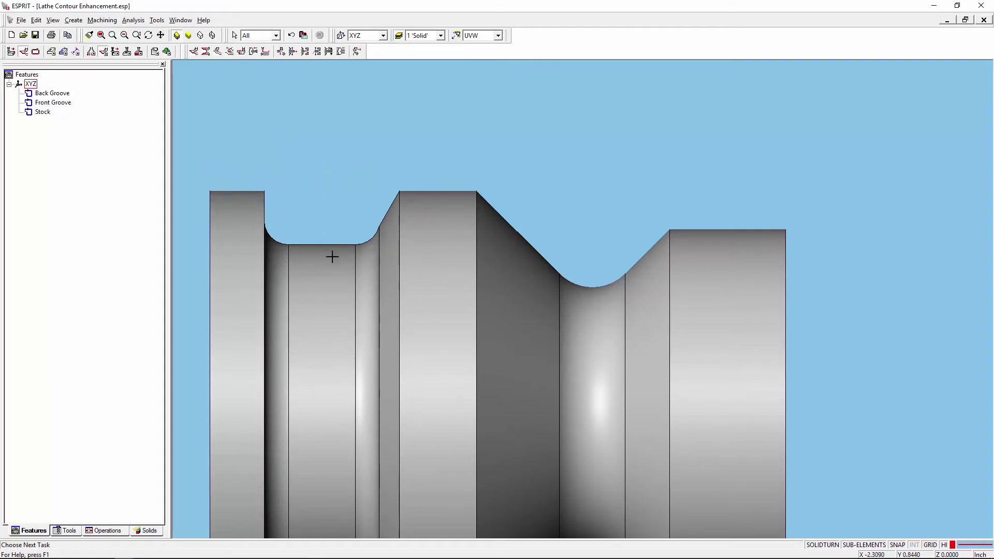
# - Create a lathe contouring operation with the grooving insert on the Back Groove, using Alternate machining area, 90 transition angle, 0 transition clearance and Normal lead-in
pyautogui.click(62, 97)
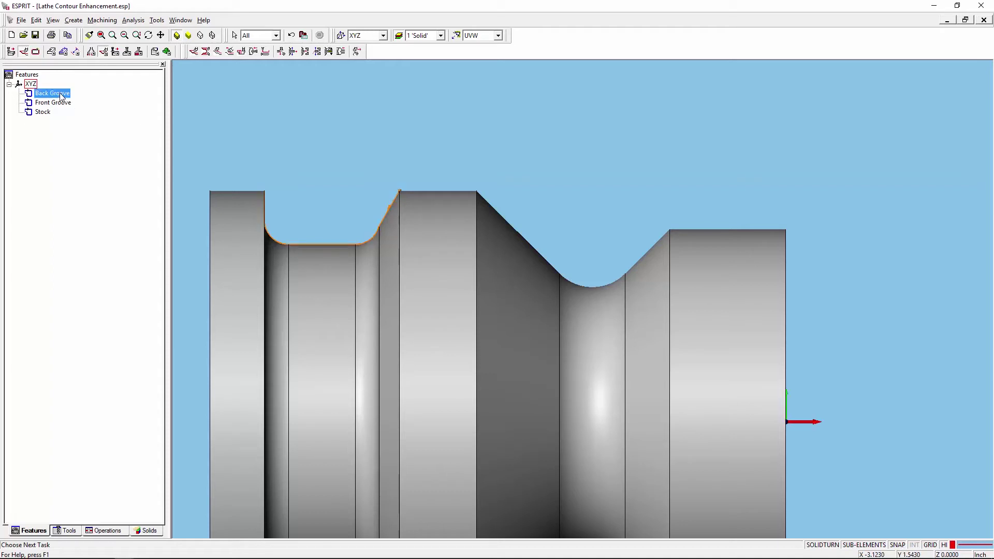
pyautogui.click(219, 54)
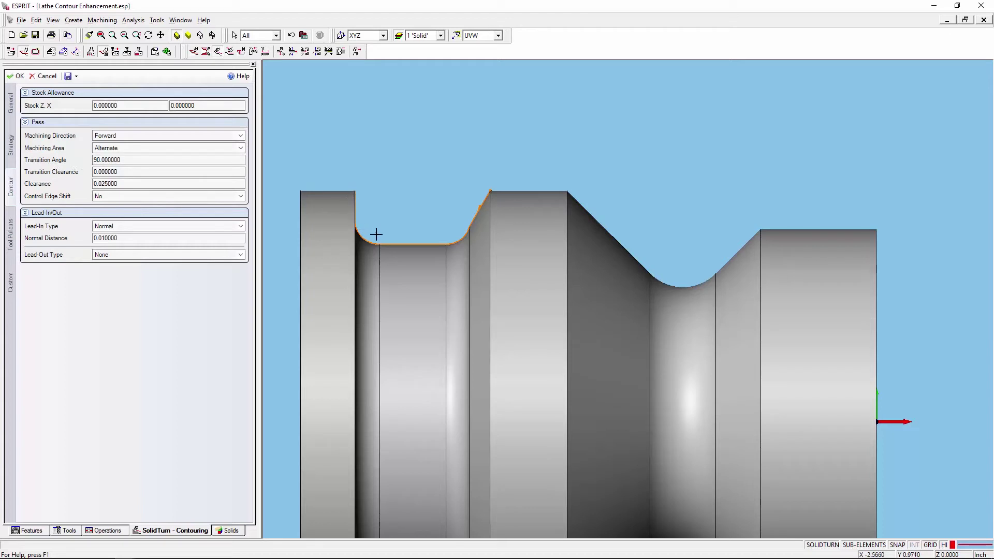
pyautogui.click(16, 76)
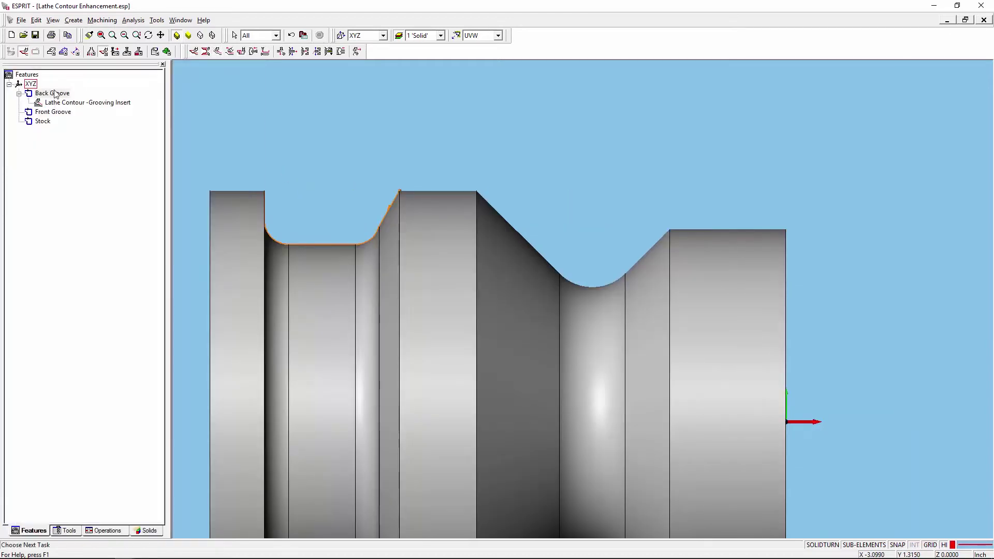
pyautogui.click(99, 102)
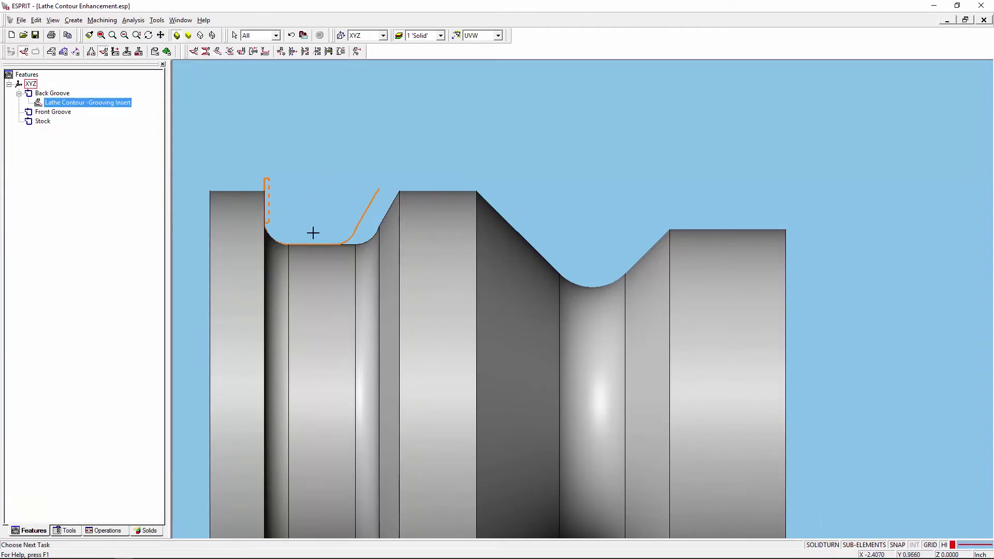
pyautogui.click(212, 149)
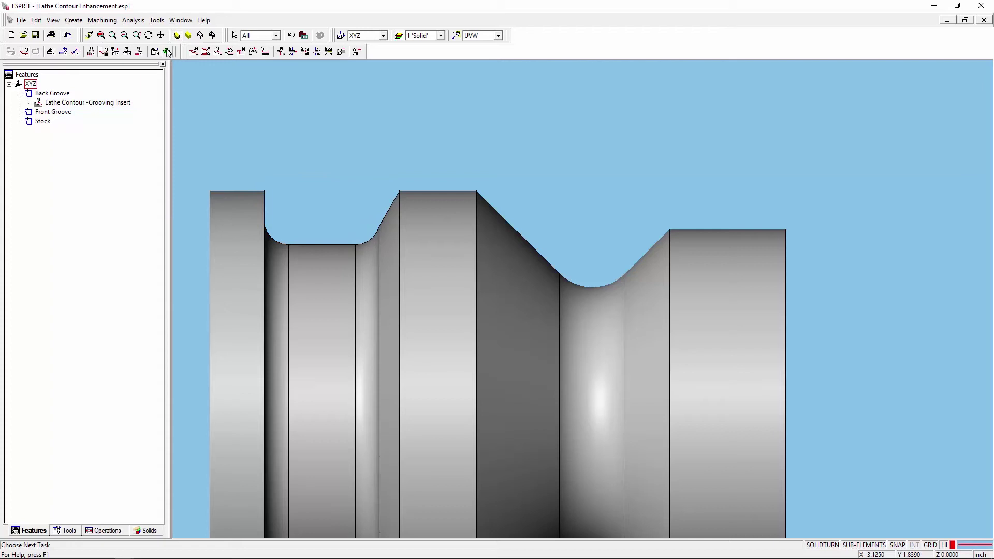
# - Single-step through the simulation of the Back Groove contouring, examining how the insert moves between the groove floor and back wall, and stop it
pyautogui.click(167, 51)
pyautogui.click(255, 52)
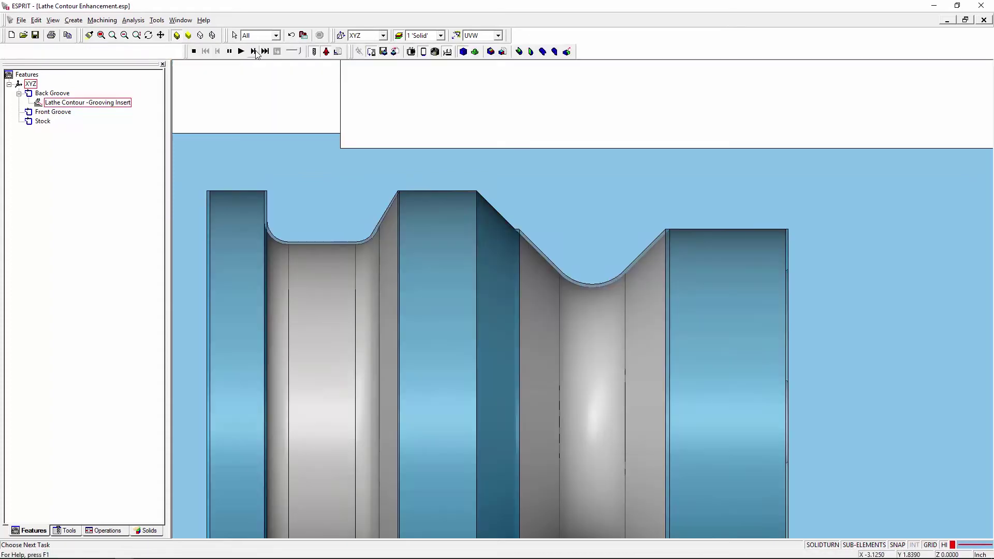
pyautogui.click(256, 54)
pyautogui.click(256, 53)
pyautogui.click(255, 53)
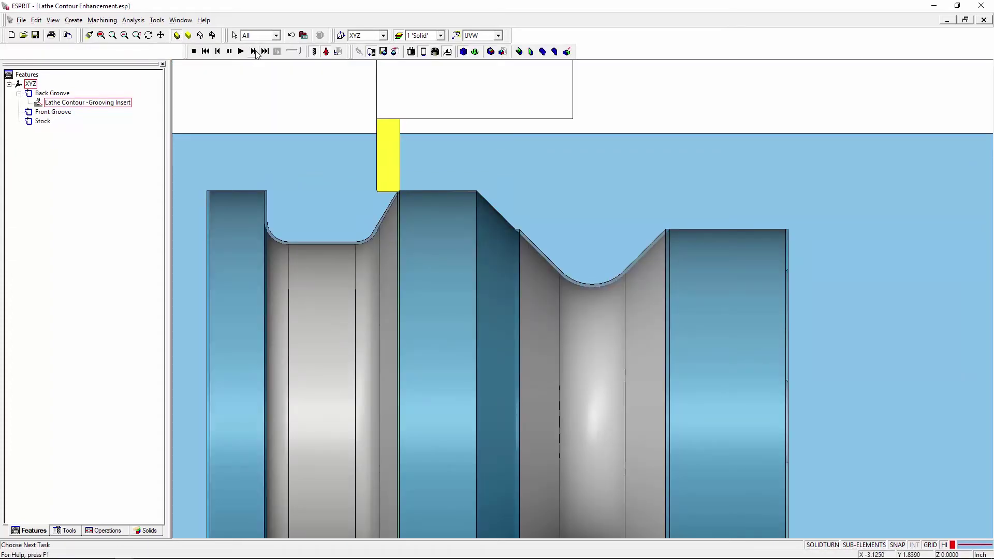
pyautogui.click(256, 54)
pyautogui.click(255, 51)
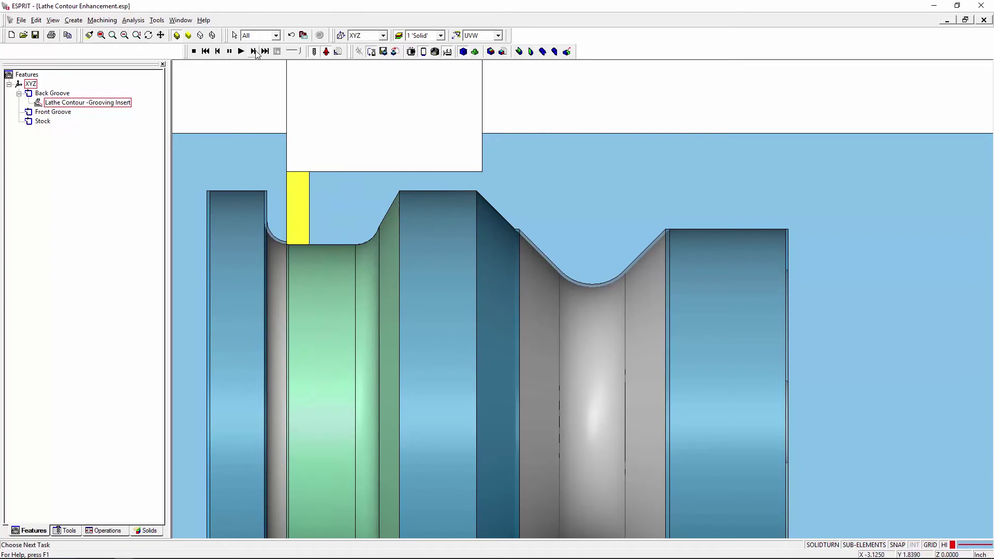
pyautogui.click(254, 52)
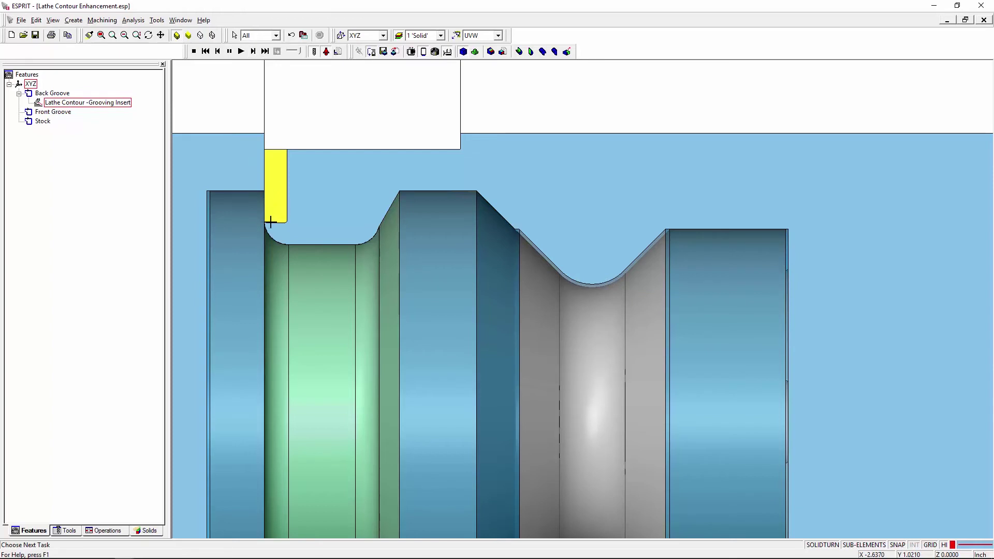
pyautogui.click(193, 52)
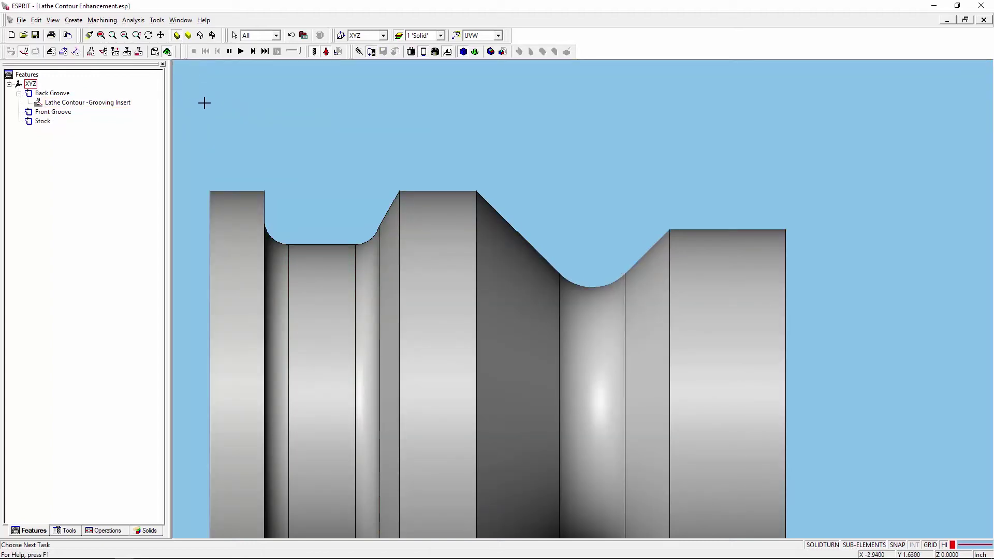
# - Set the transition clearance of the Back Groove contouring operation to .1 and apply the change
pyautogui.click(123, 105)
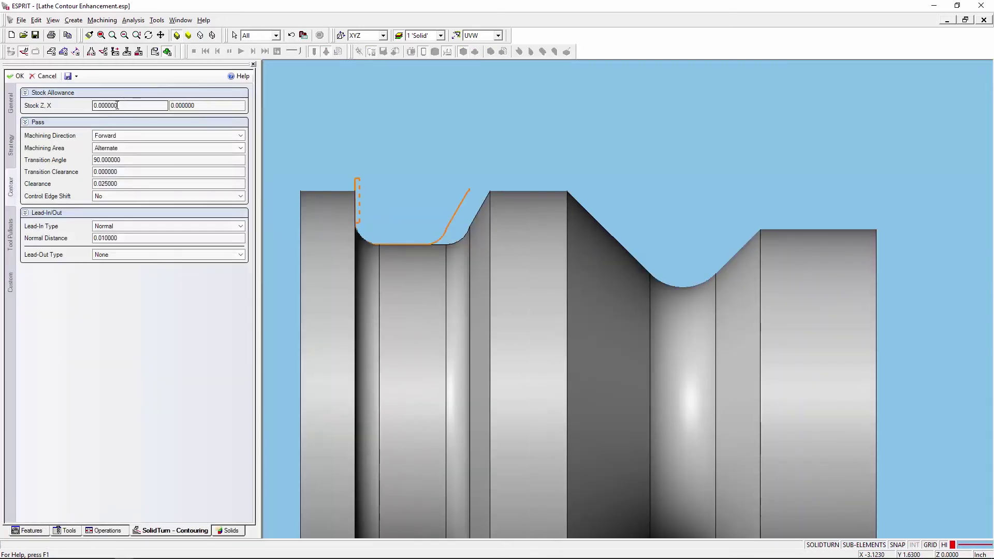
pyautogui.click(126, 172)
pyautogui.doubleClick(126, 173)
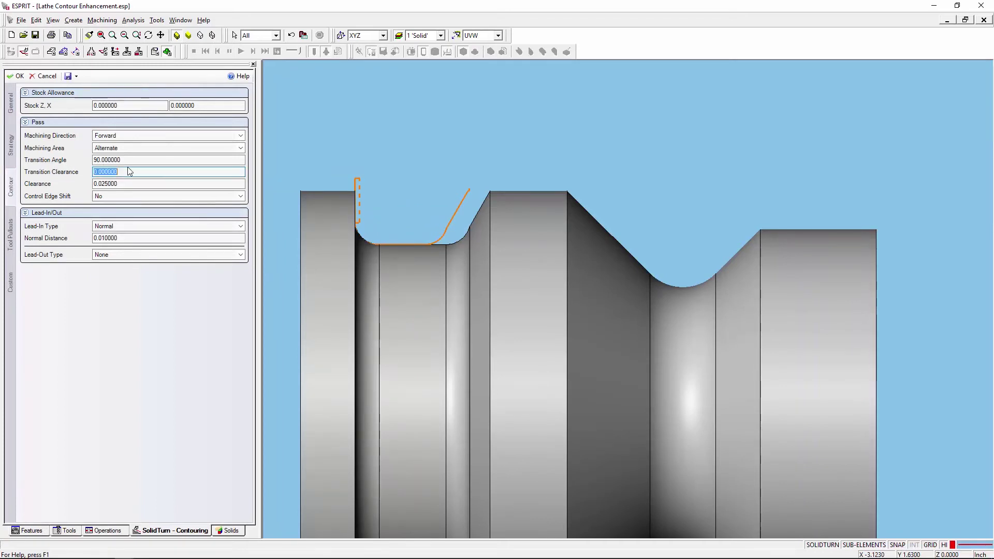
pyautogui.press('BackSpace')
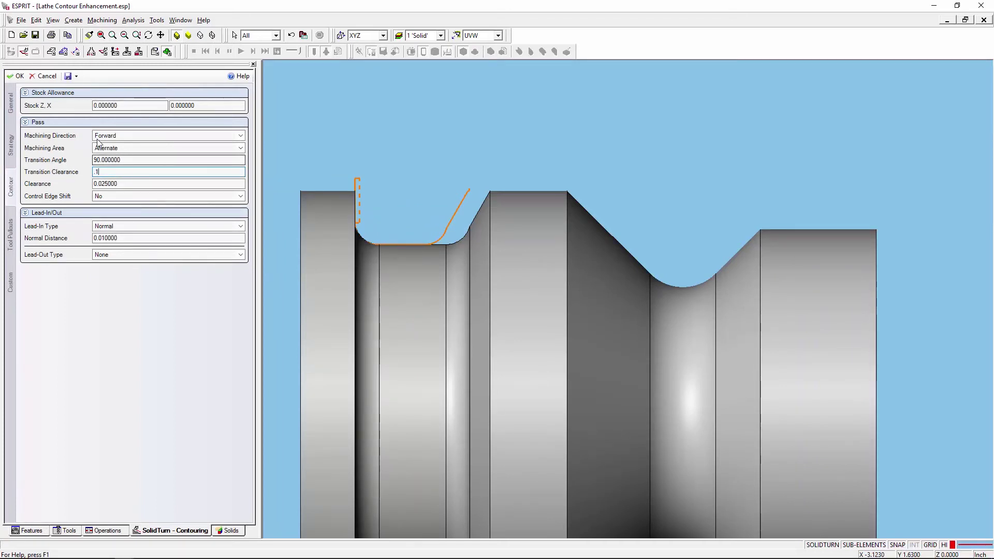
pyautogui.click(16, 77)
pyautogui.click(16, 77)
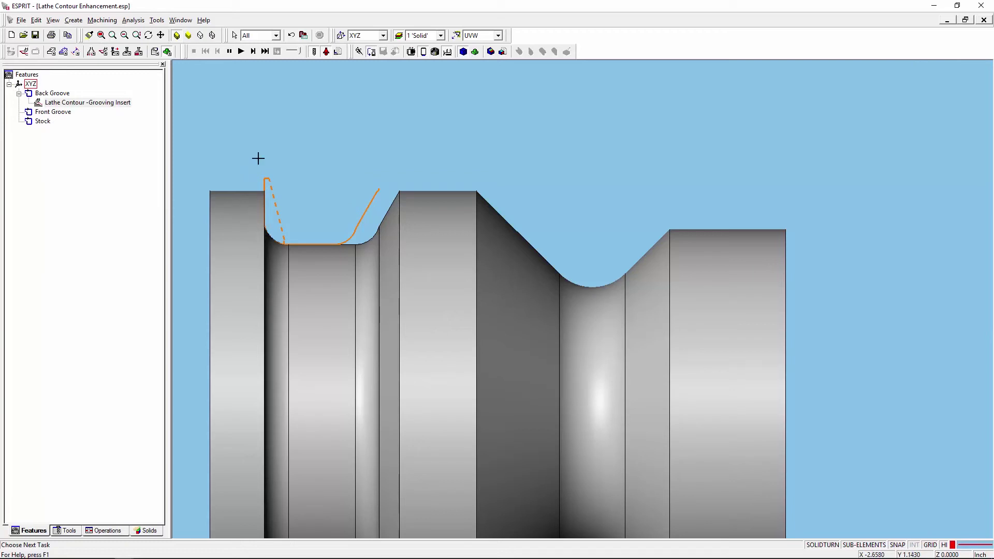
# - Single-step through the Back Groove simulation with the .1 transition clearance, examining the retract and the back wall cut, and stop it
pyautogui.click(253, 52)
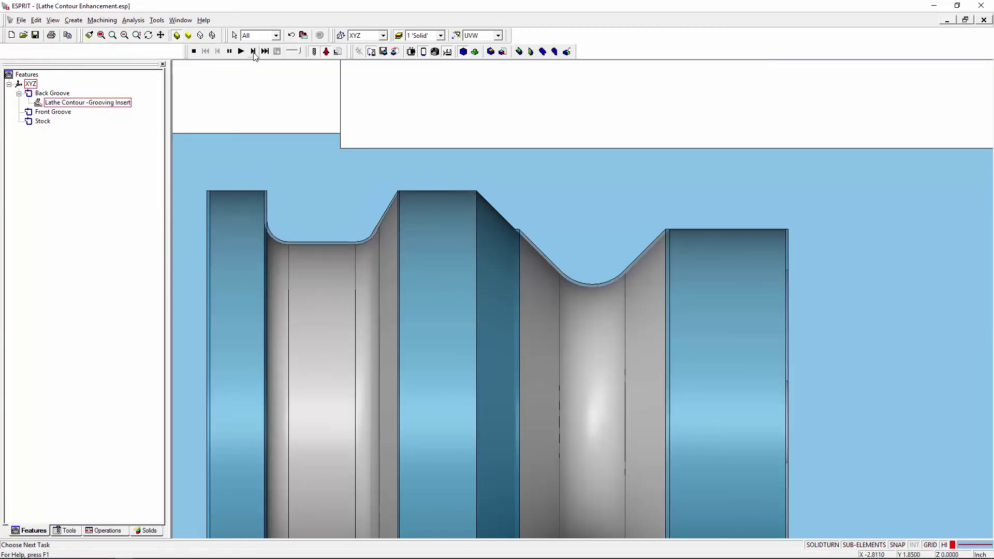
pyautogui.click(254, 53)
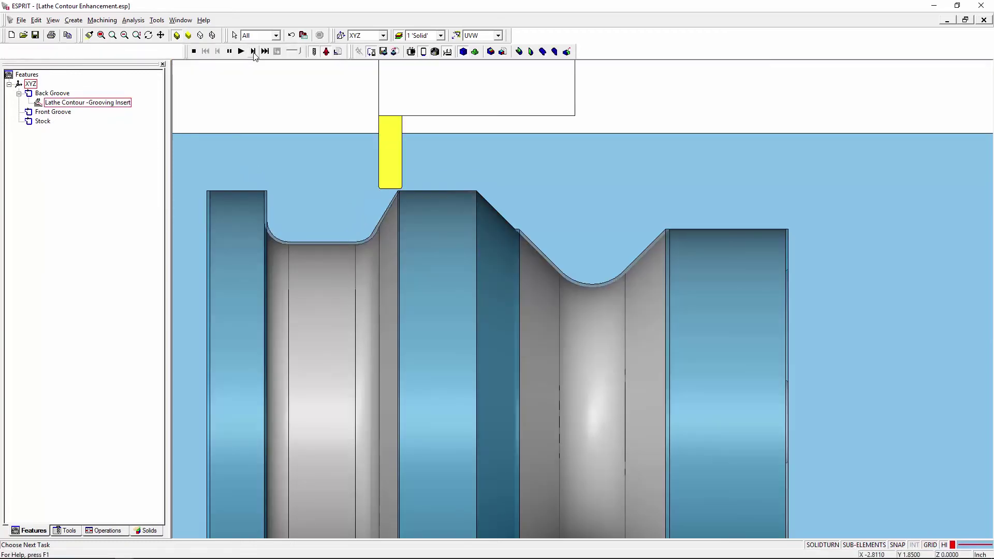
pyautogui.click(254, 53)
pyautogui.click(253, 53)
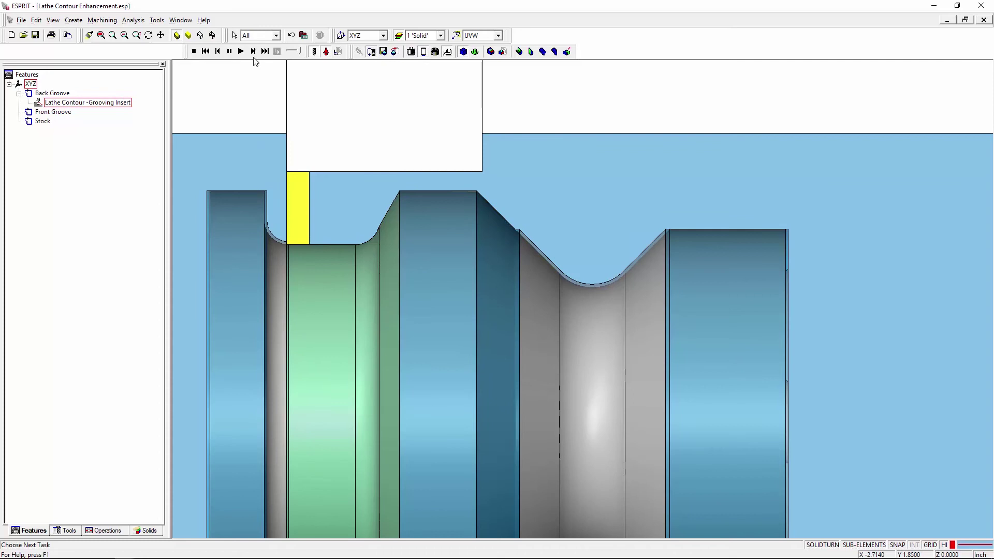
pyautogui.click(254, 52)
pyautogui.click(254, 53)
pyautogui.click(254, 53)
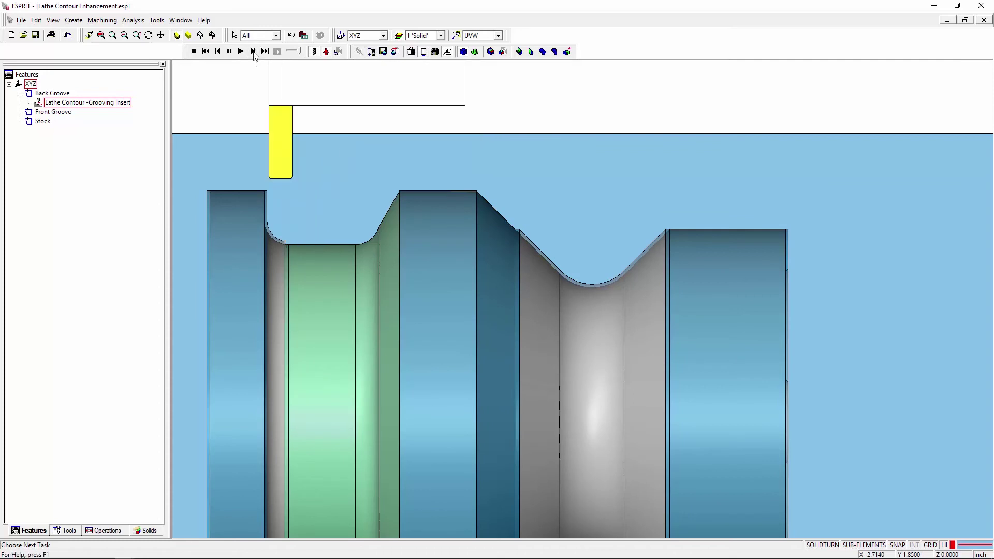
pyautogui.click(254, 53)
pyautogui.click(254, 53)
pyautogui.click(254, 53)
pyautogui.click(254, 53)
pyautogui.click(253, 53)
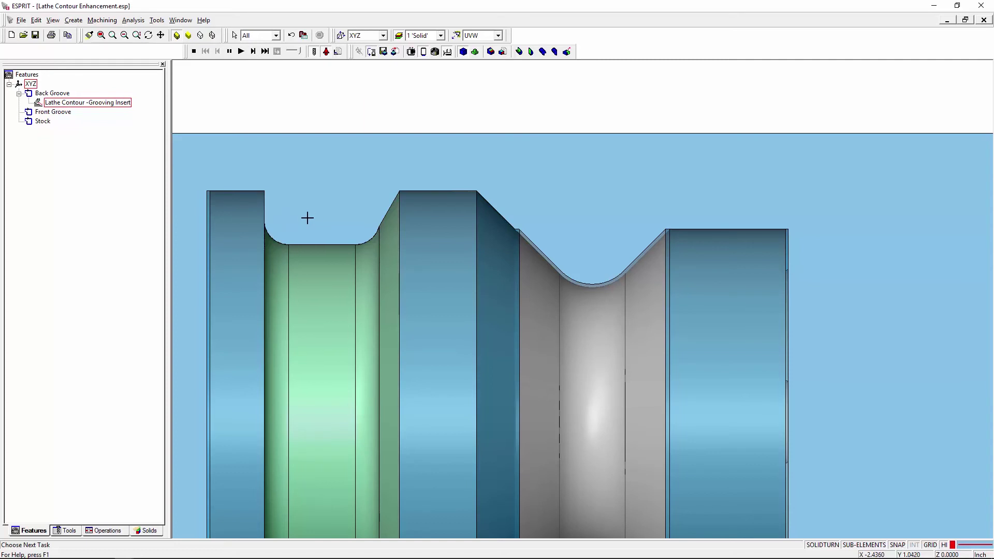
pyautogui.click(193, 53)
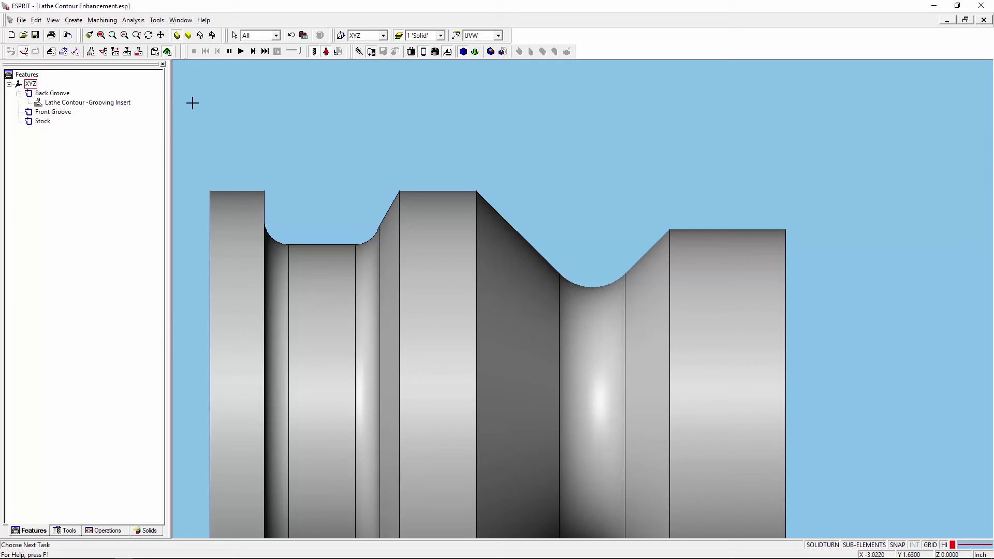
# - Set Control Edge Shift to Yes in the Back Groove contouring operation and apply the change
pyautogui.click(114, 103)
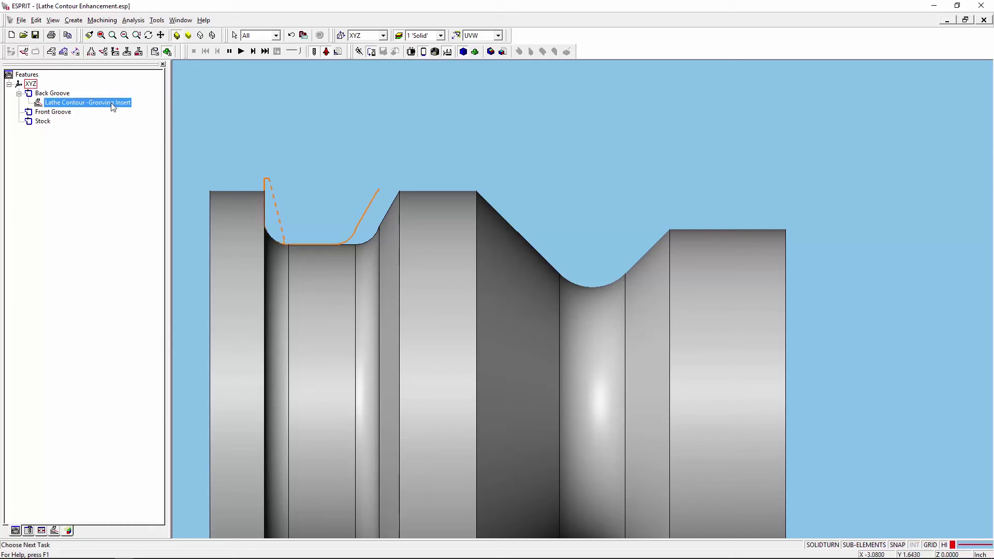
pyautogui.doubleClick(104, 103)
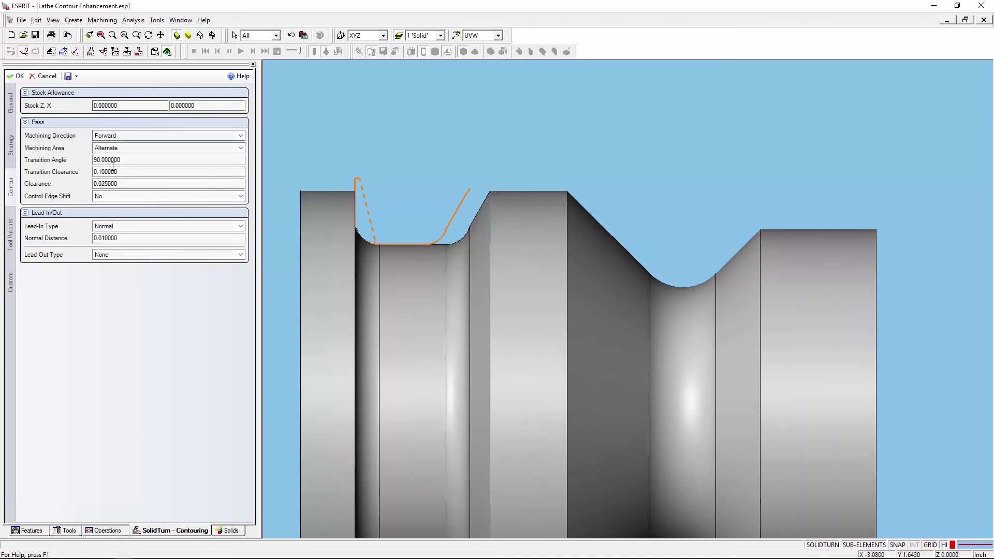
pyautogui.moveTo(119, 200)
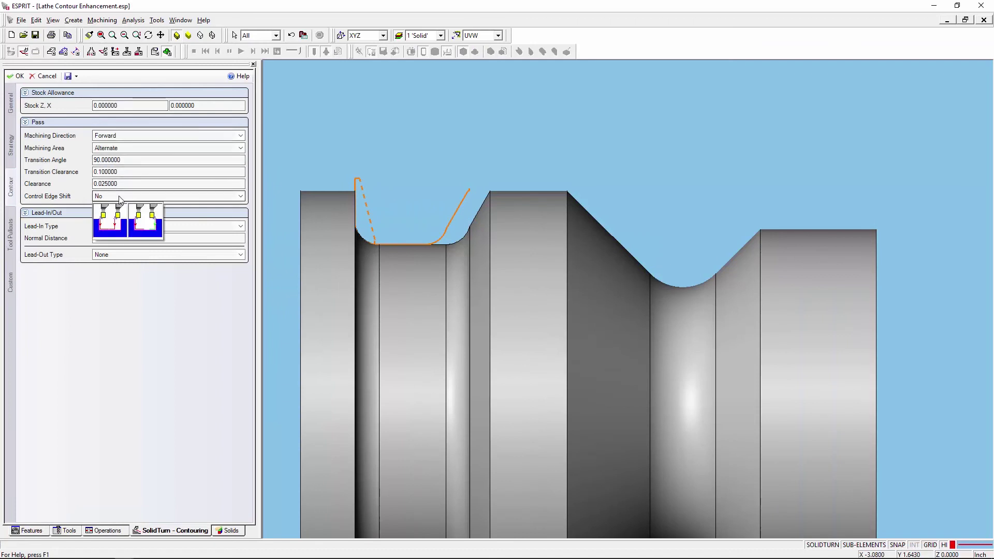
pyautogui.click(152, 226)
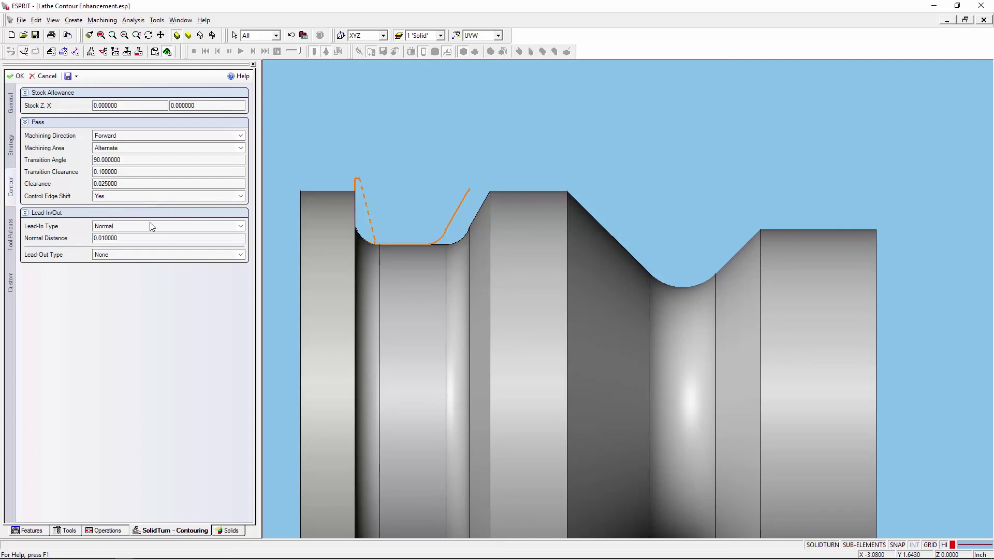
pyautogui.click(17, 77)
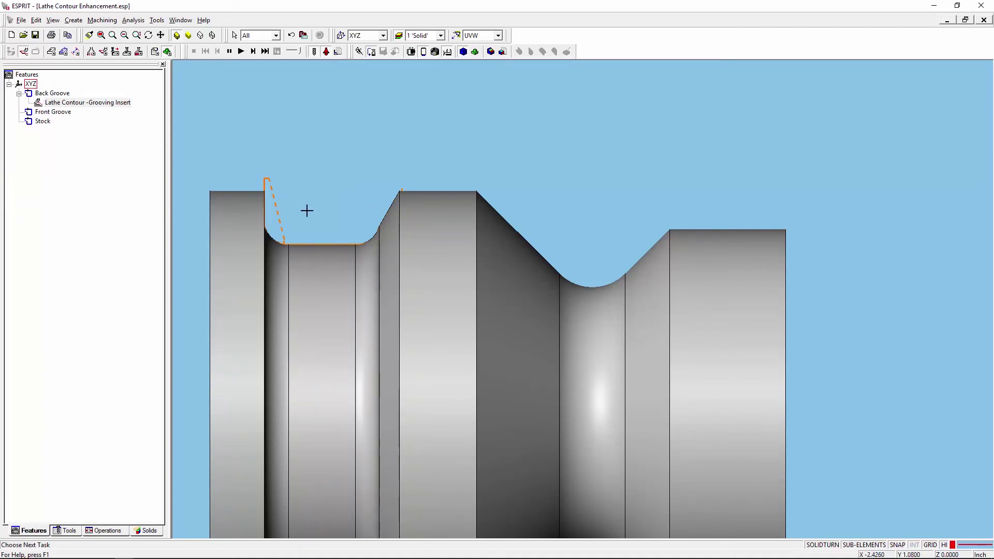
# - Single-step through the Back Groove simulation with Control Edge Shift enabled, examining the insert's moves along both groove walls, and stop it
pyautogui.click(262, 136)
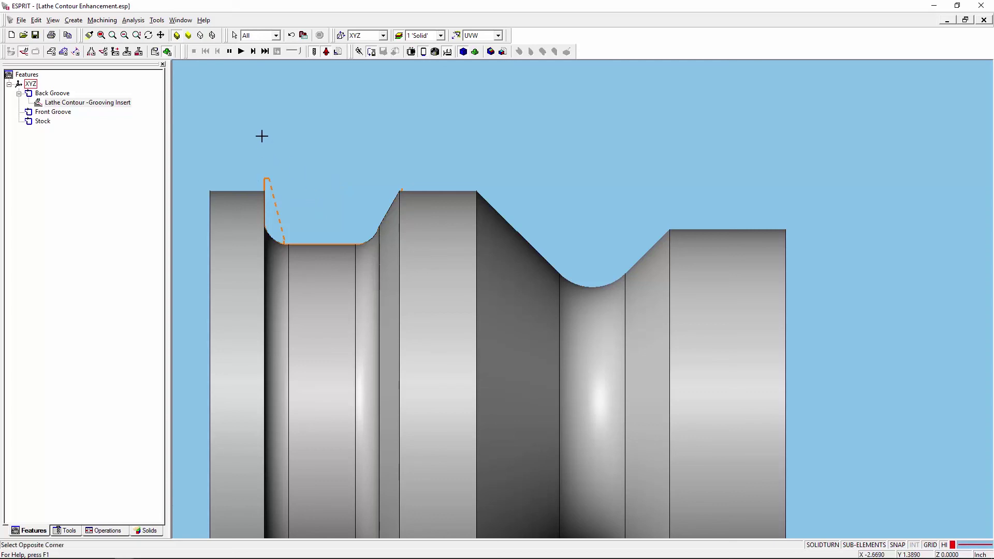
pyautogui.click(254, 56)
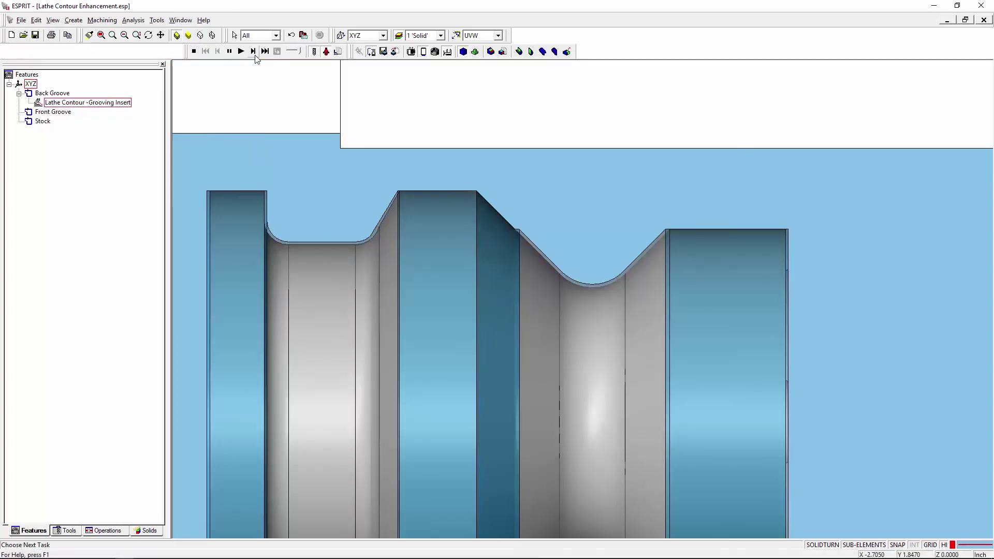
pyautogui.click(255, 56)
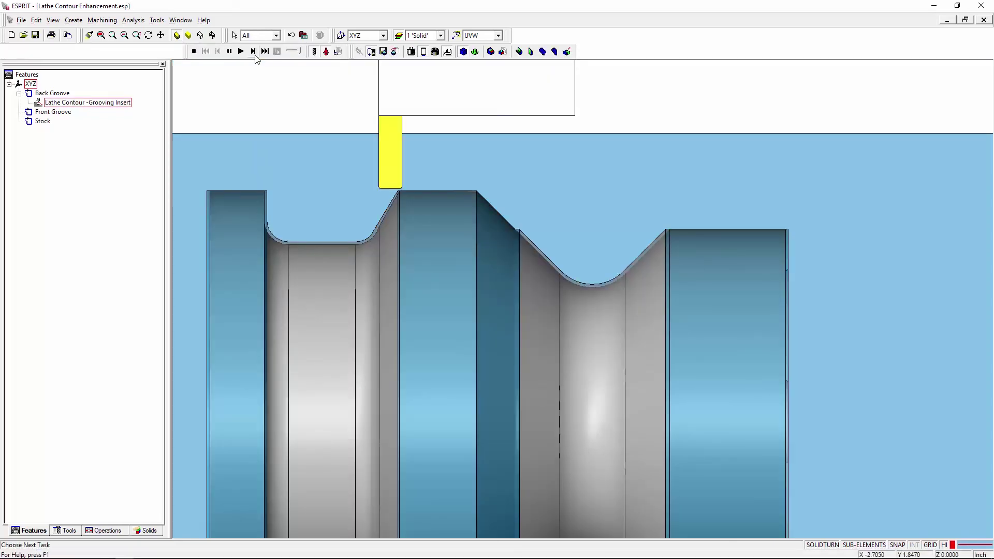
pyautogui.click(254, 52)
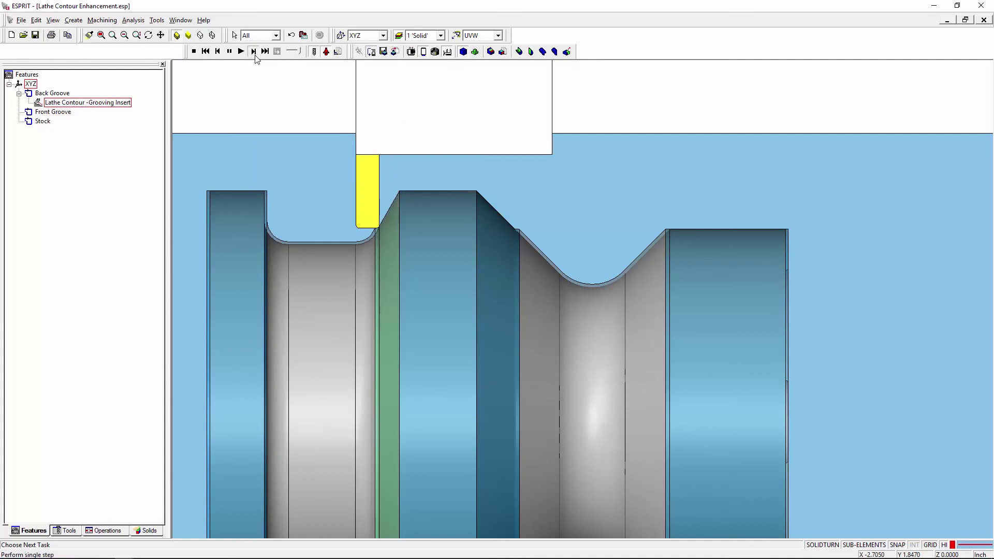
pyautogui.click(254, 54)
pyautogui.click(254, 54)
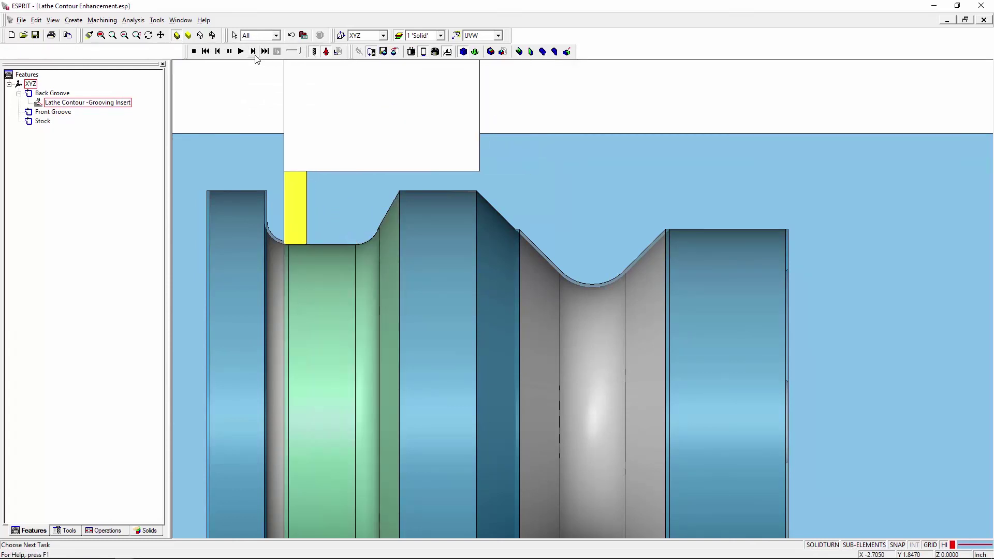
pyautogui.click(254, 55)
pyautogui.click(254, 55)
pyautogui.click(254, 54)
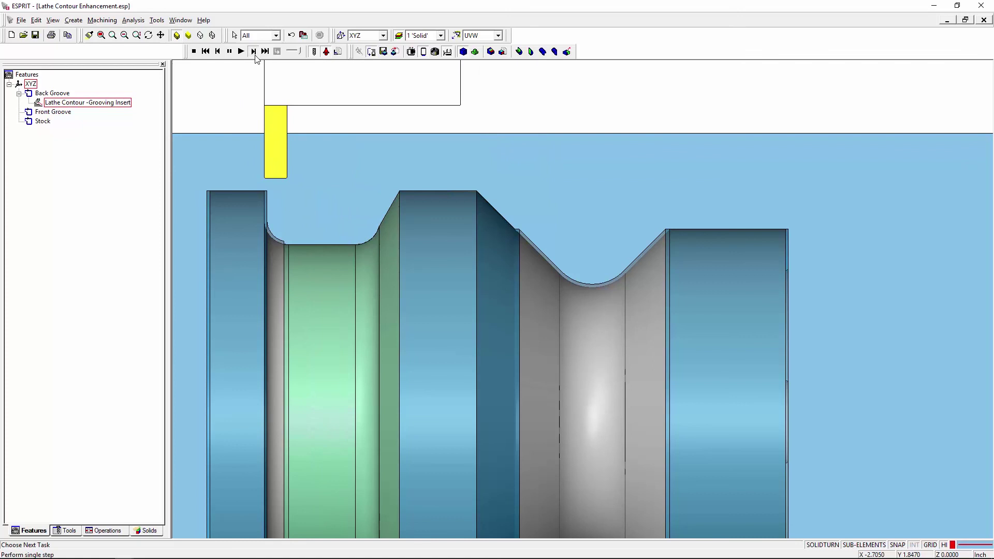
pyautogui.click(254, 55)
pyautogui.click(254, 55)
pyautogui.click(254, 54)
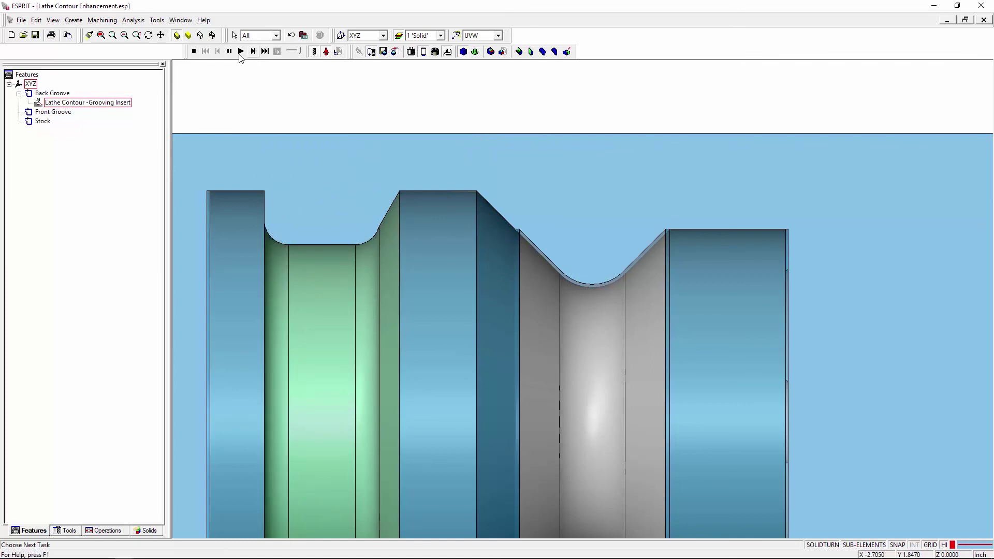
pyautogui.click(194, 52)
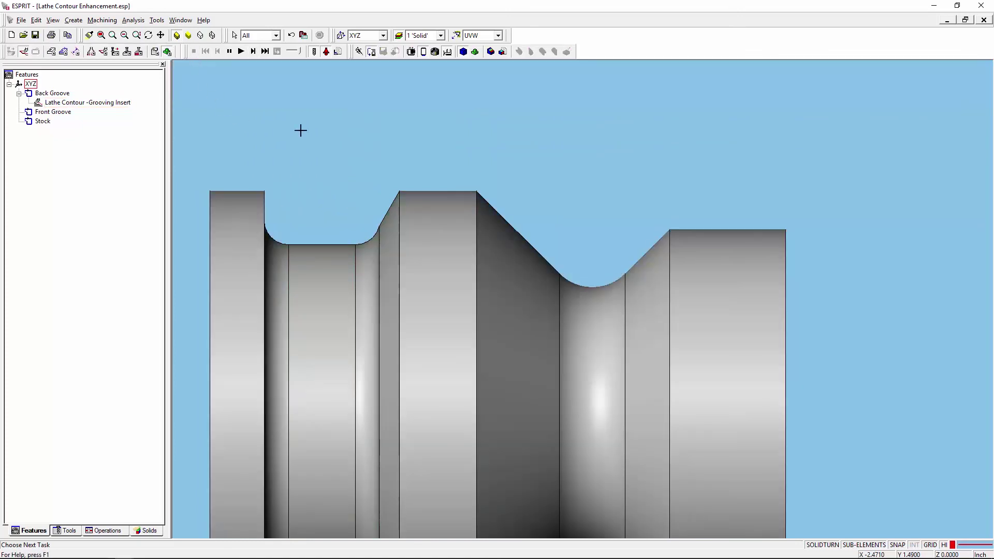